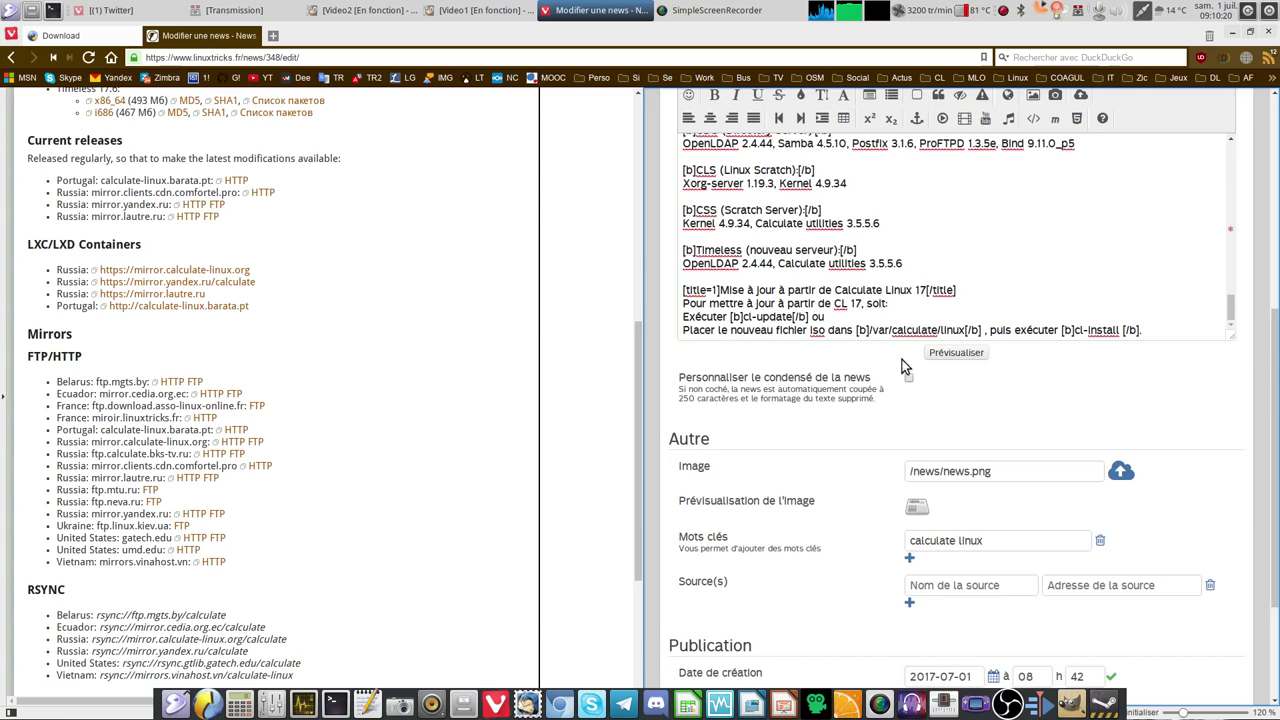
# - Save the edited Calculate Linux 17.6 news article and review its published page
pyautogui.scroll(-3, 814, 460)
pyautogui.click(905, 608)
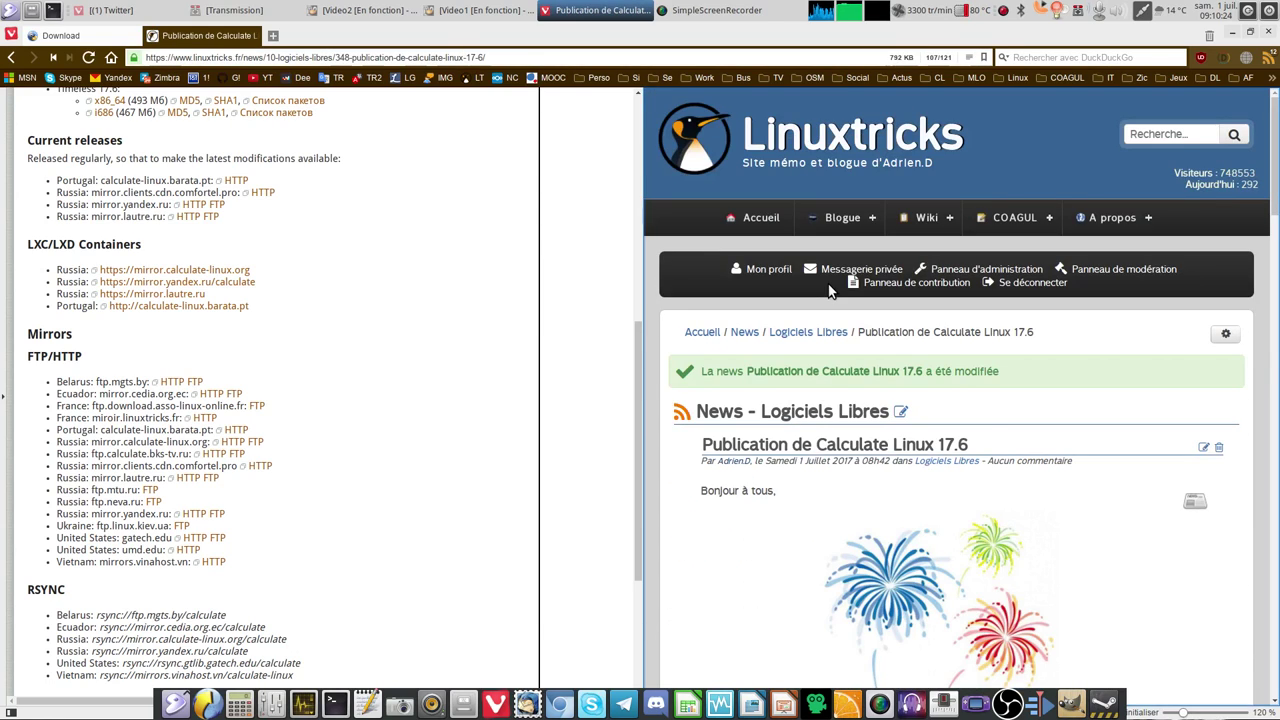
pyautogui.scroll(-7, 830, 288)
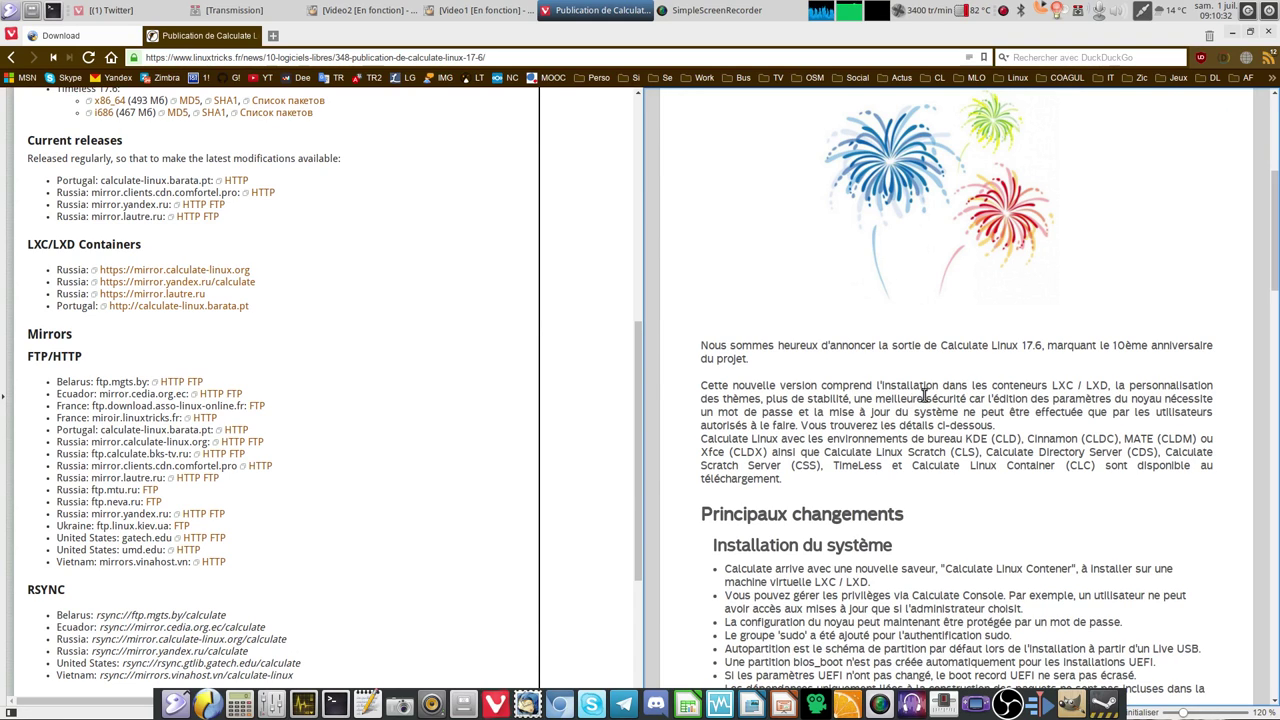
pyautogui.scroll(-14, 955, 390)
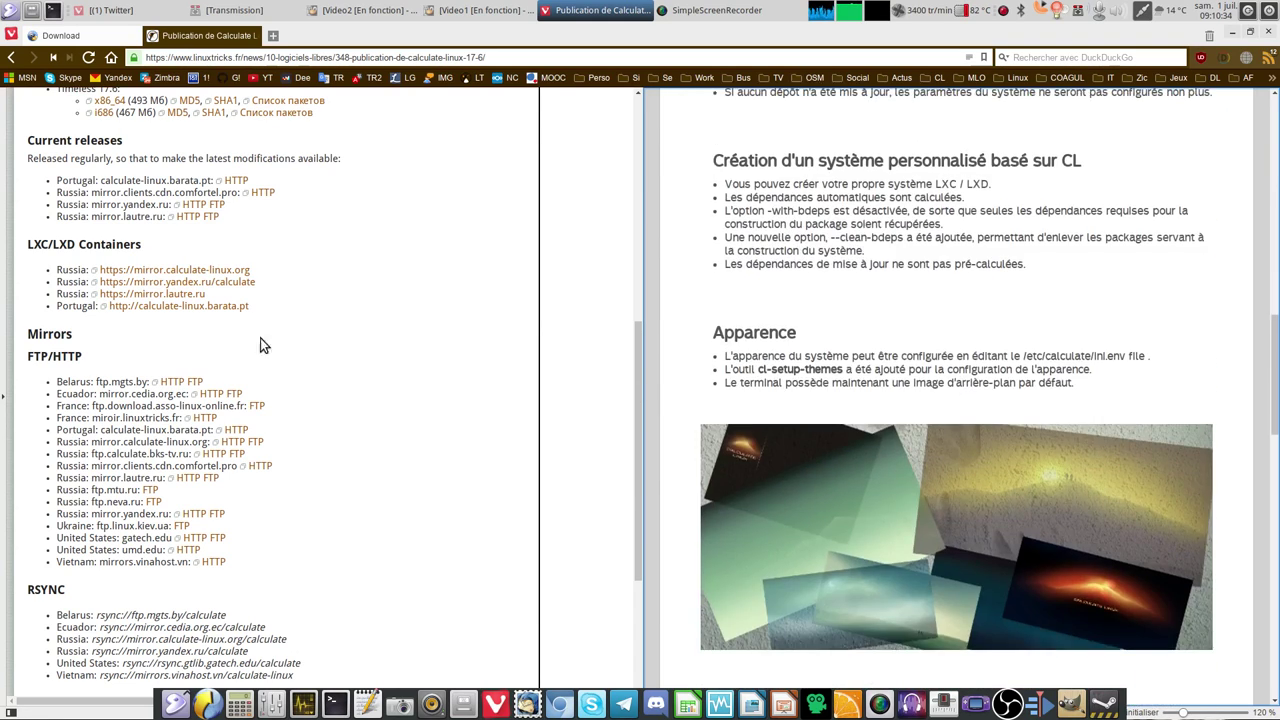
# - Examine the Calculate Linux download page, covering the BitTorrent editions, current releases, LXC/LXD containers and the FTP/HTTP mirrors
pyautogui.click(300, 320)
pyautogui.scroll(5, 250, 300)
pyautogui.scroll(2, 190, 292)
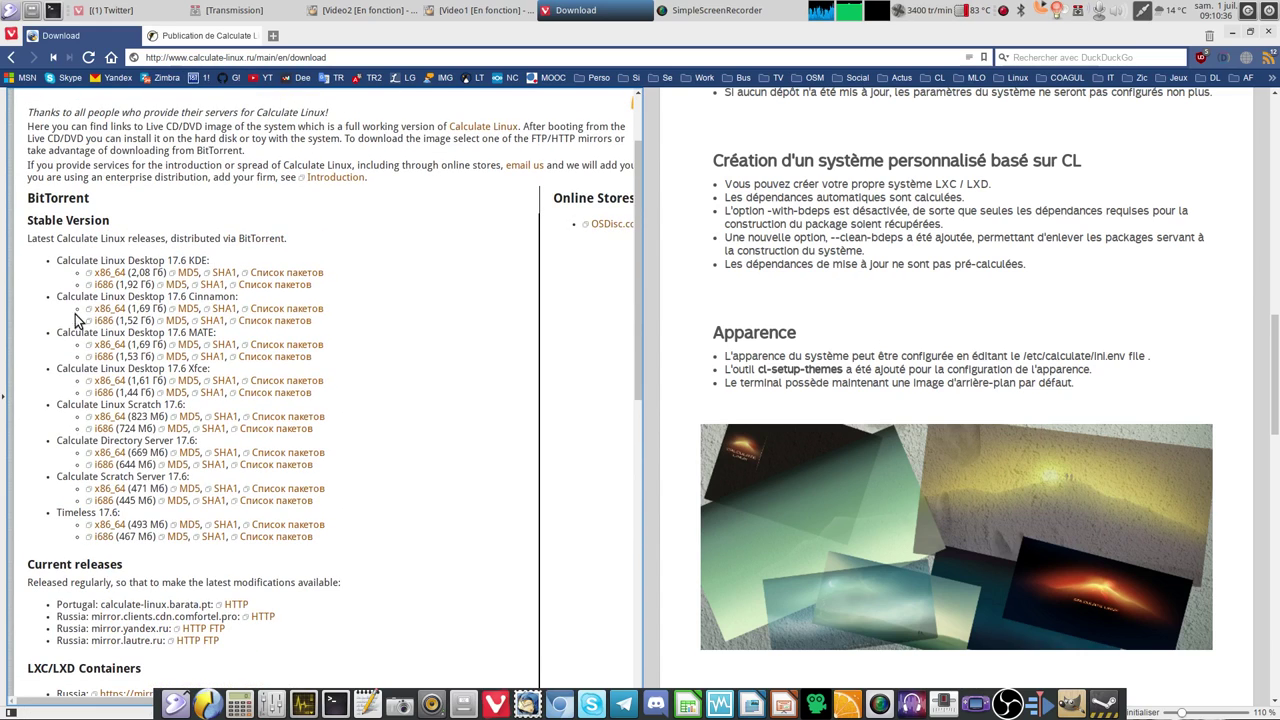
pyautogui.scroll(15, 804, 364)
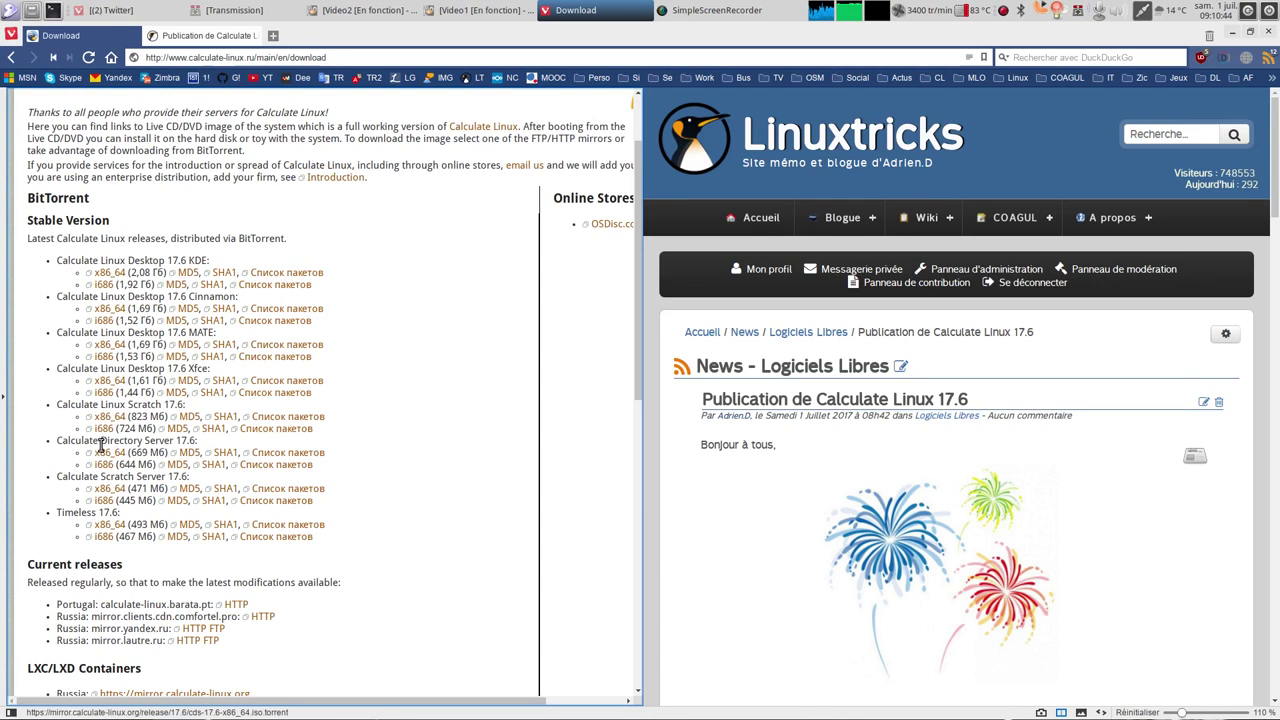
pyautogui.scroll(-3, 137, 490)
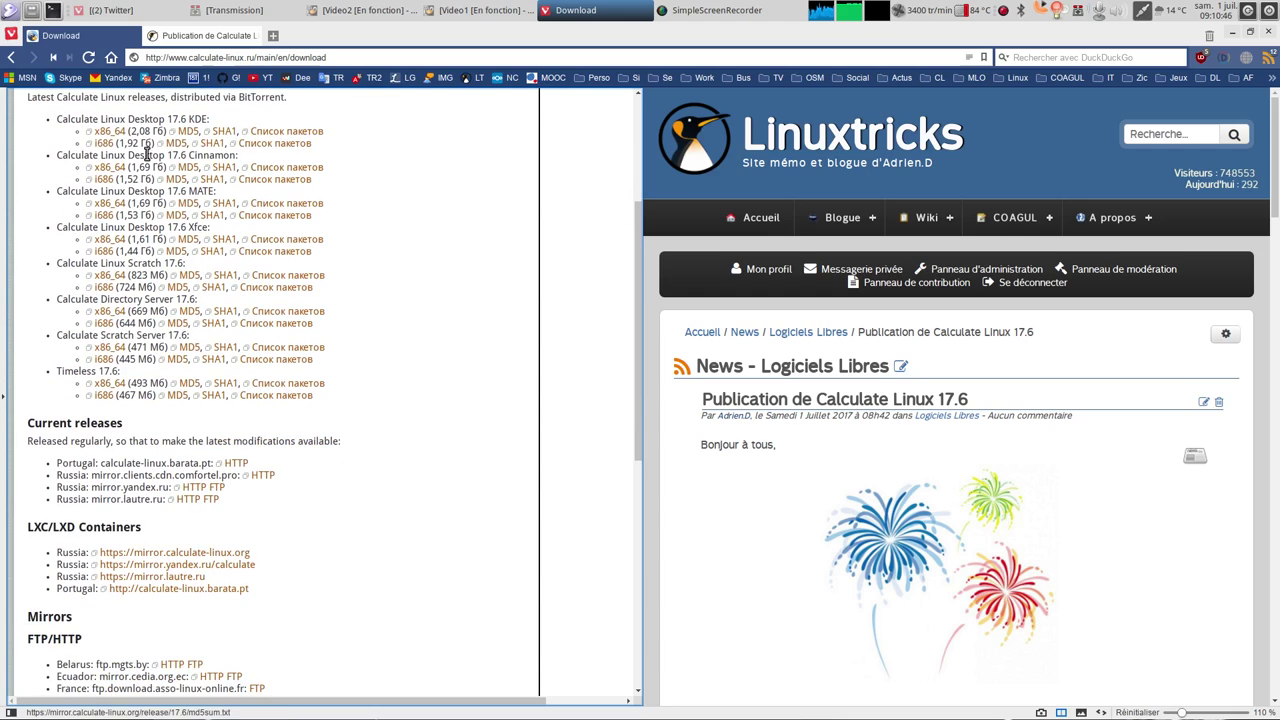
pyautogui.scroll(-2, 295, 270)
pyautogui.scroll(-2, 295, 270)
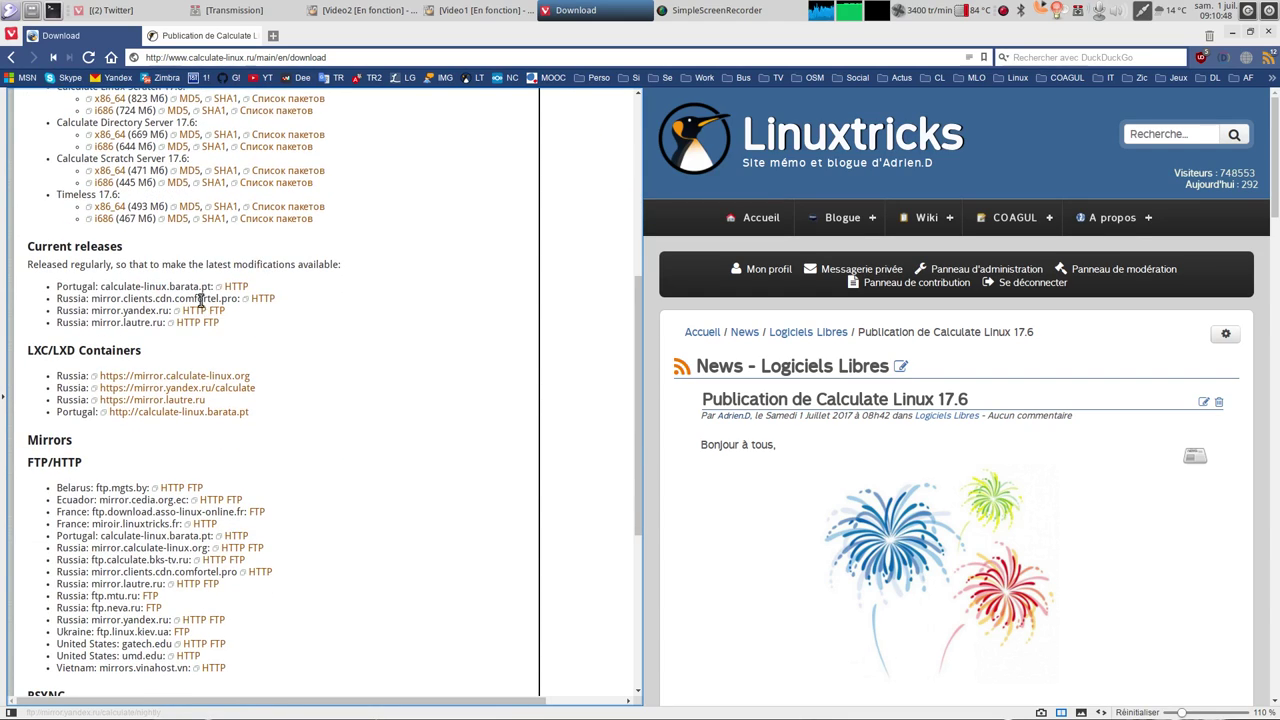
pyautogui.scroll(-2, 176, 430)
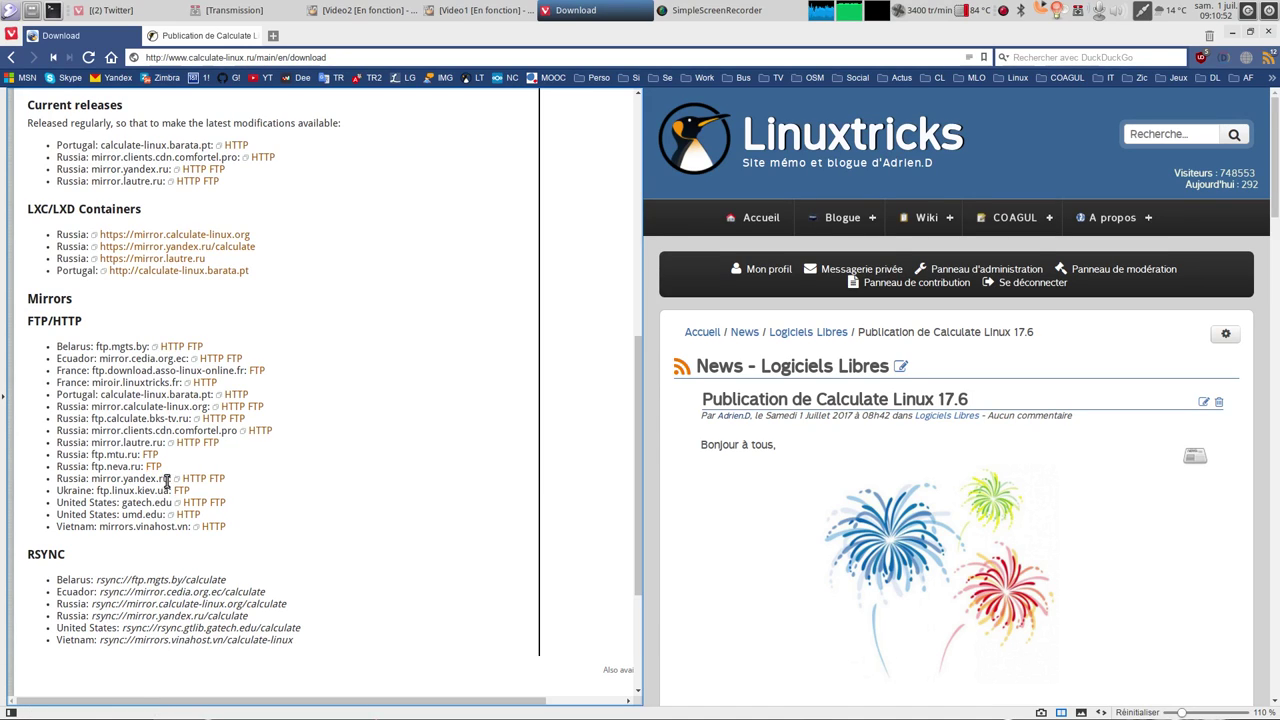
# - Open the miroir.linuxtricks.fr mirror and inspect the 17.6 and 17 folders in its Calculate release directory
pyautogui.click(190, 385)
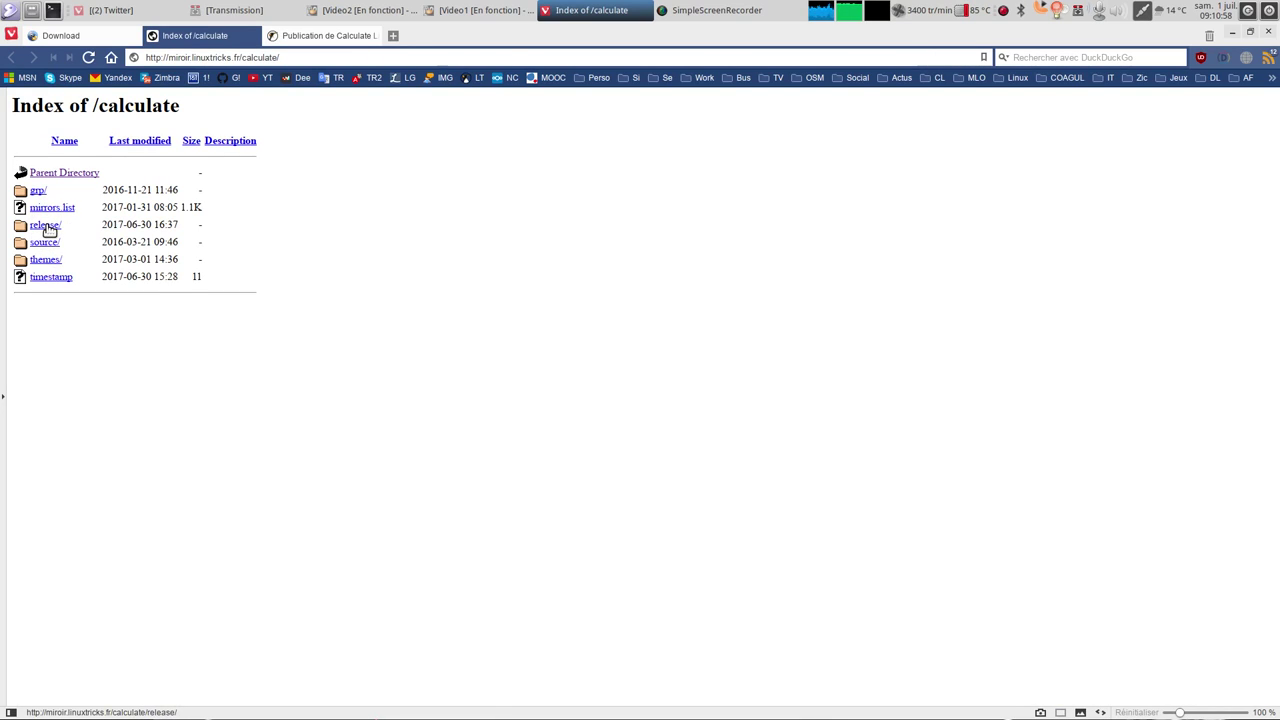
pyautogui.click(50, 233)
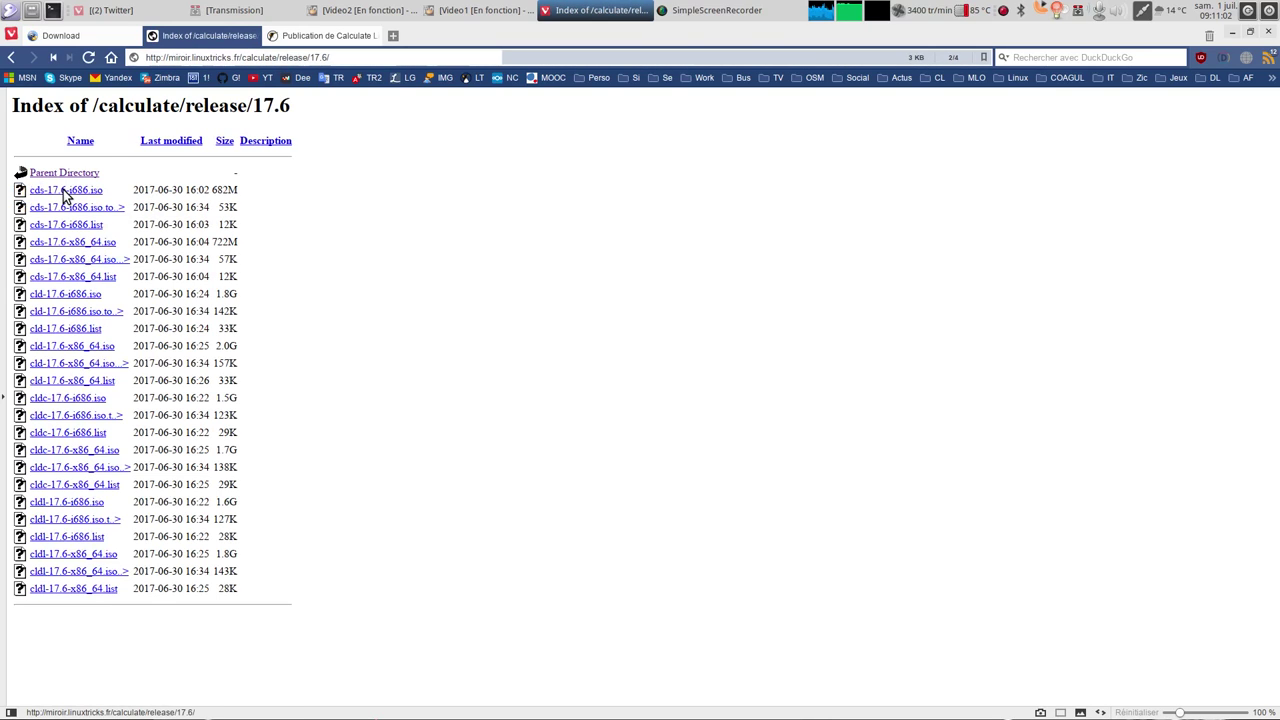
pyautogui.click(76, 175)
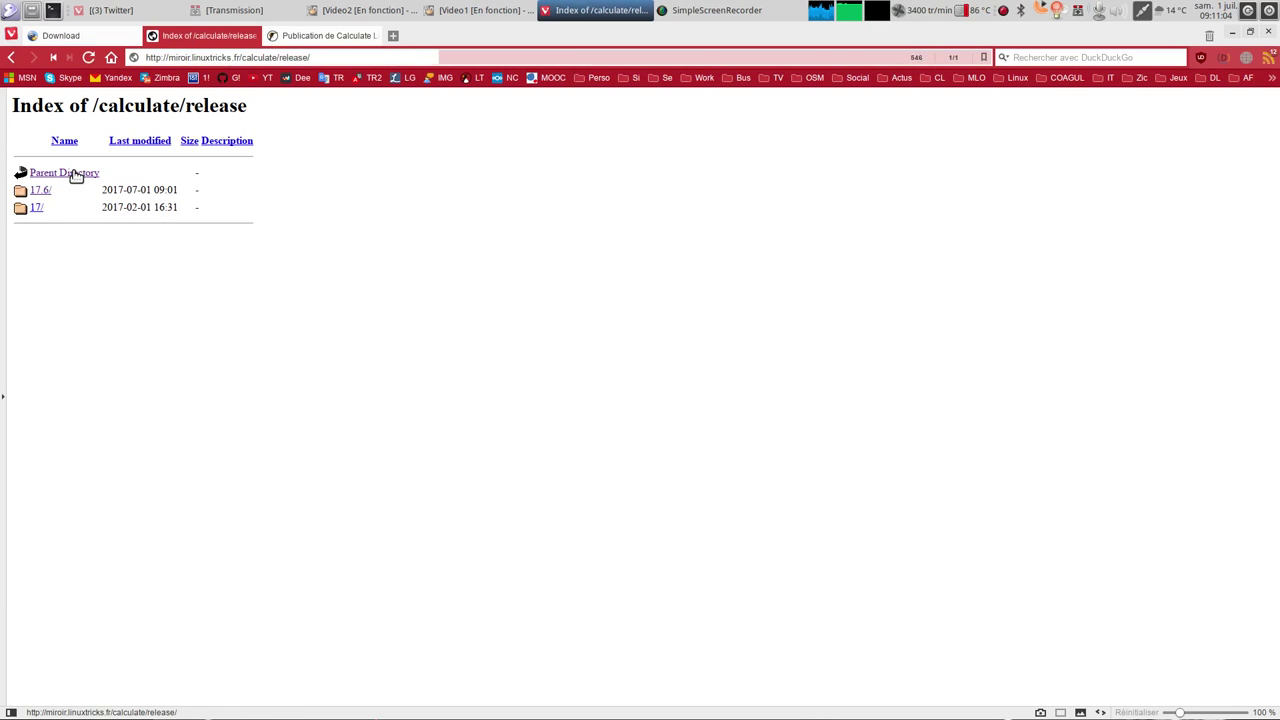
pyautogui.click(36, 209)
pyautogui.click(74, 172)
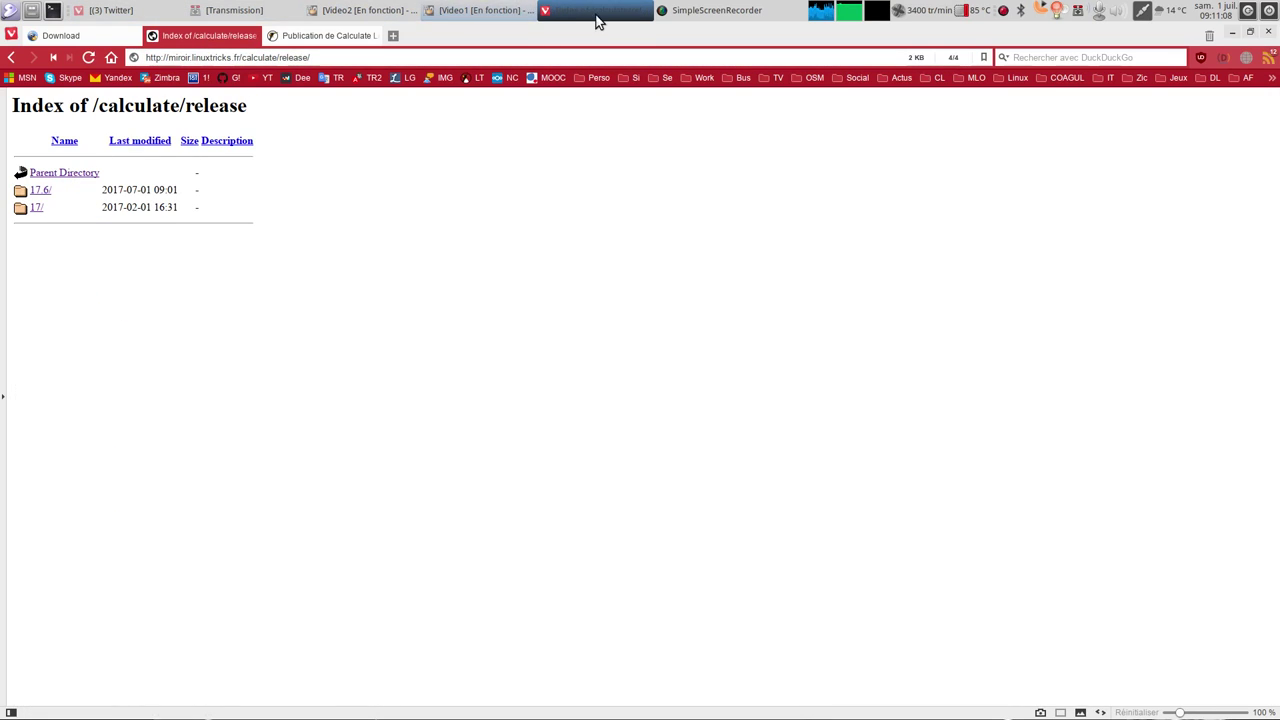
# - Minimize the browser and bring up the Video2 and Video1 virtual machine windows in VirtualBox
pyautogui.click(597, 12)
pyautogui.click(418, 10)
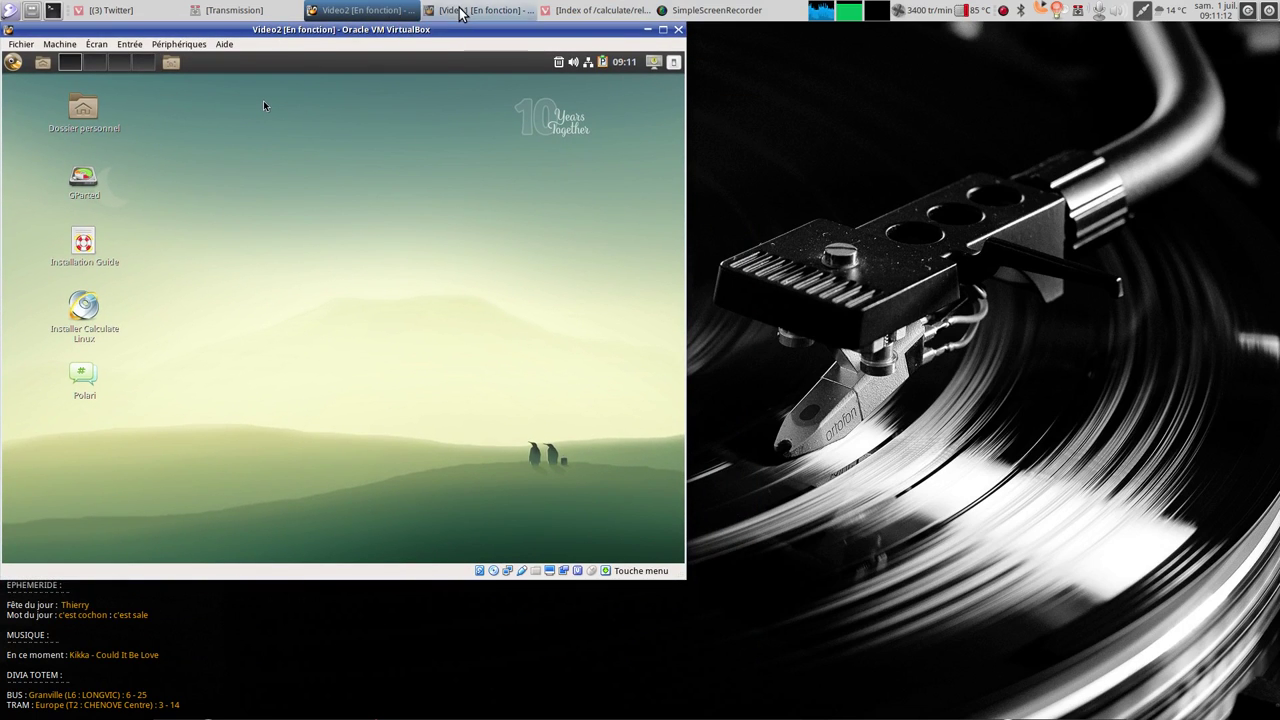
pyautogui.click(478, 10)
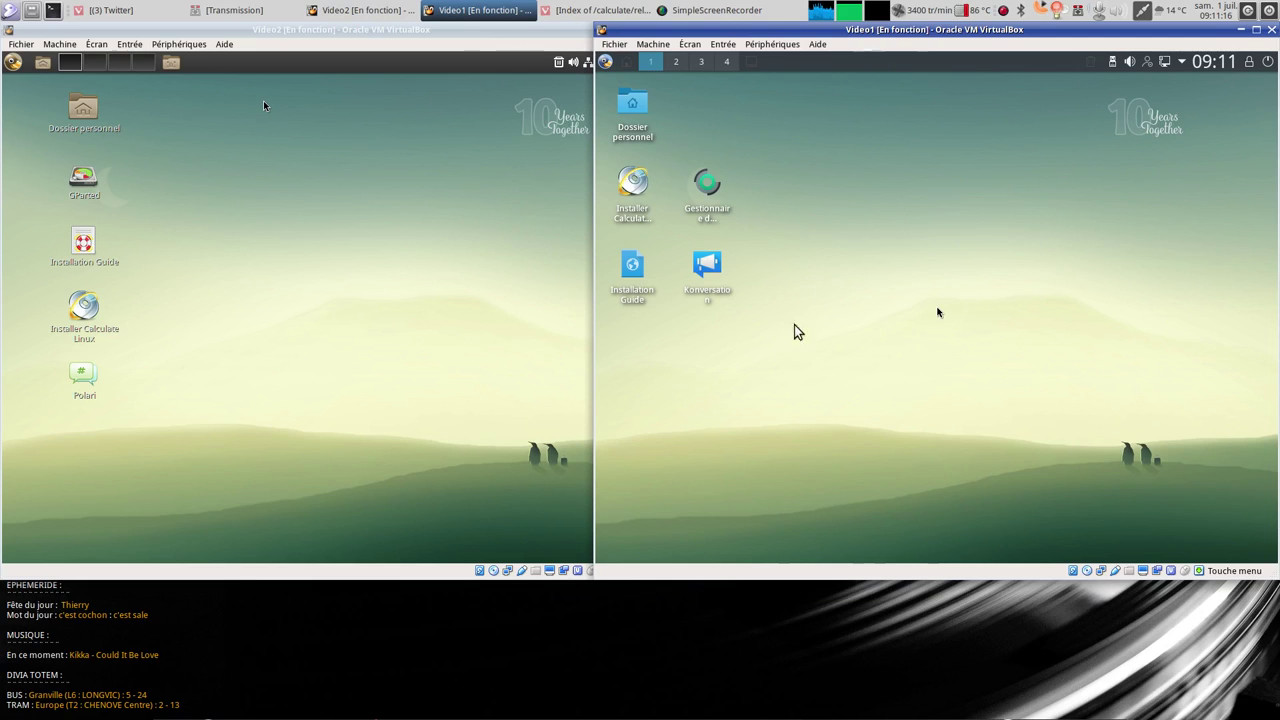
pyautogui.click(254, 170)
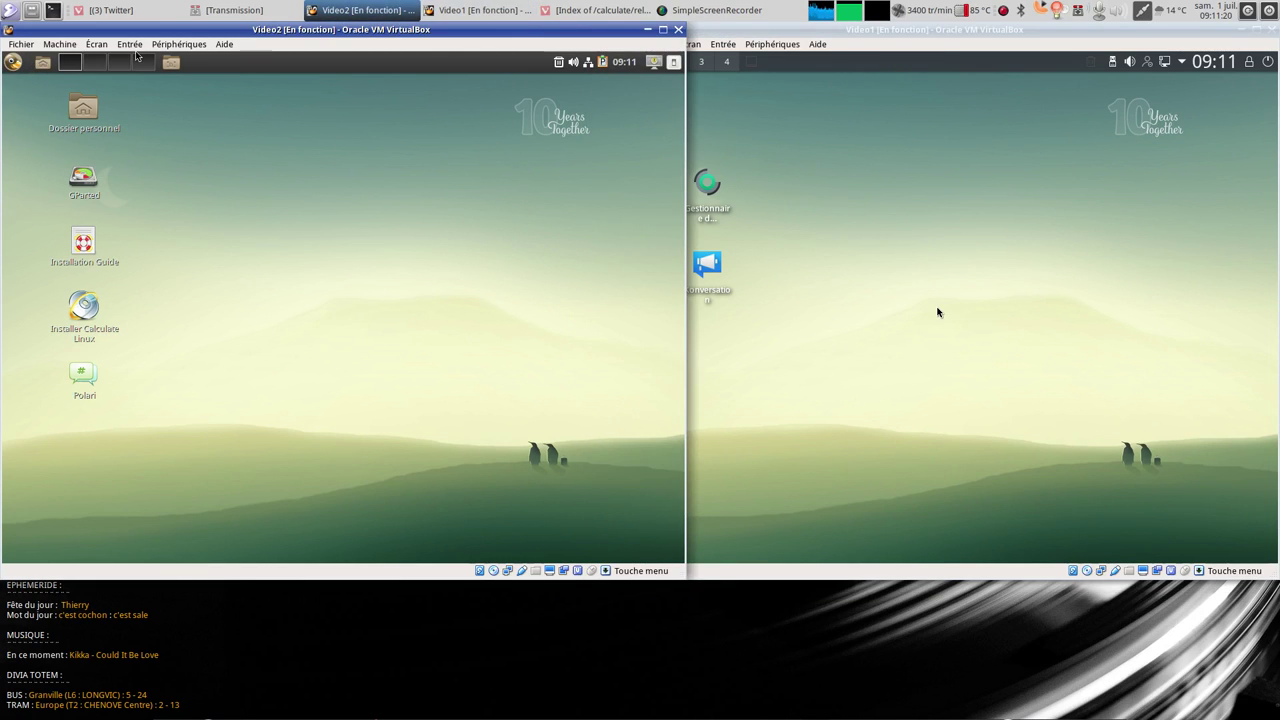
pyautogui.click(937, 290)
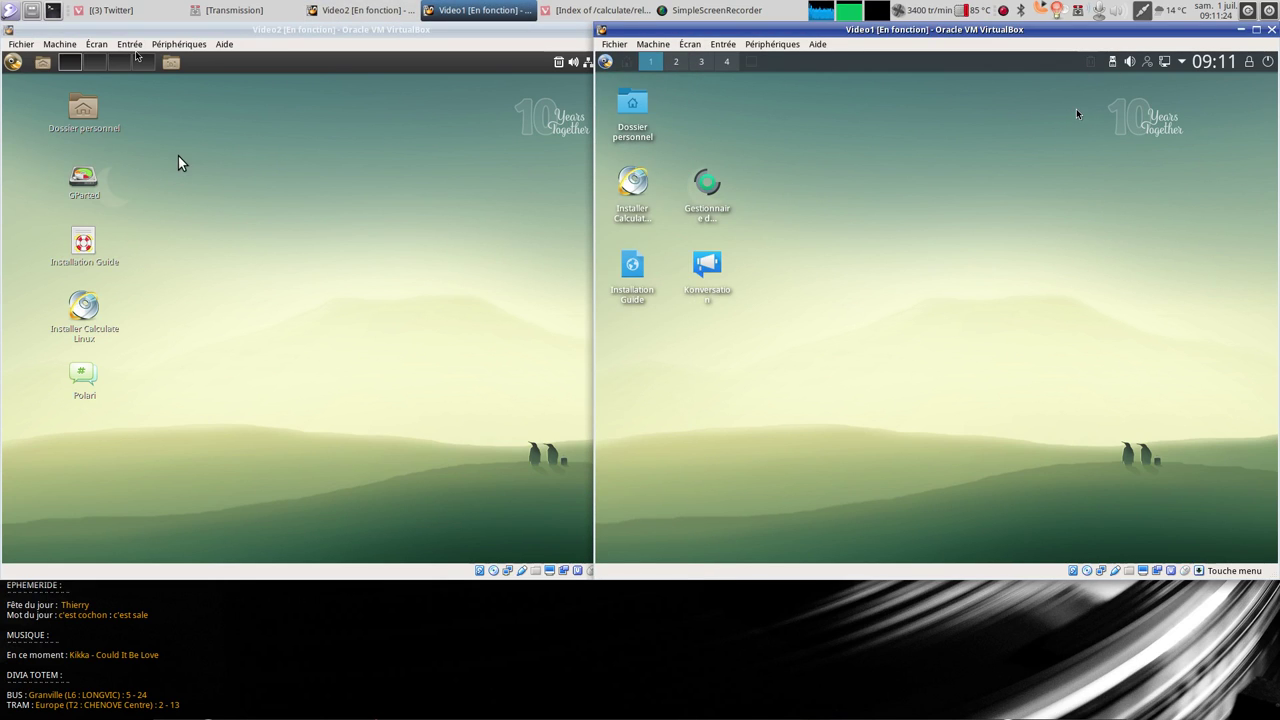
# - Look through the application categories installed on the Video2 machine, from Accessoires to Administration
pyautogui.click(12, 62)
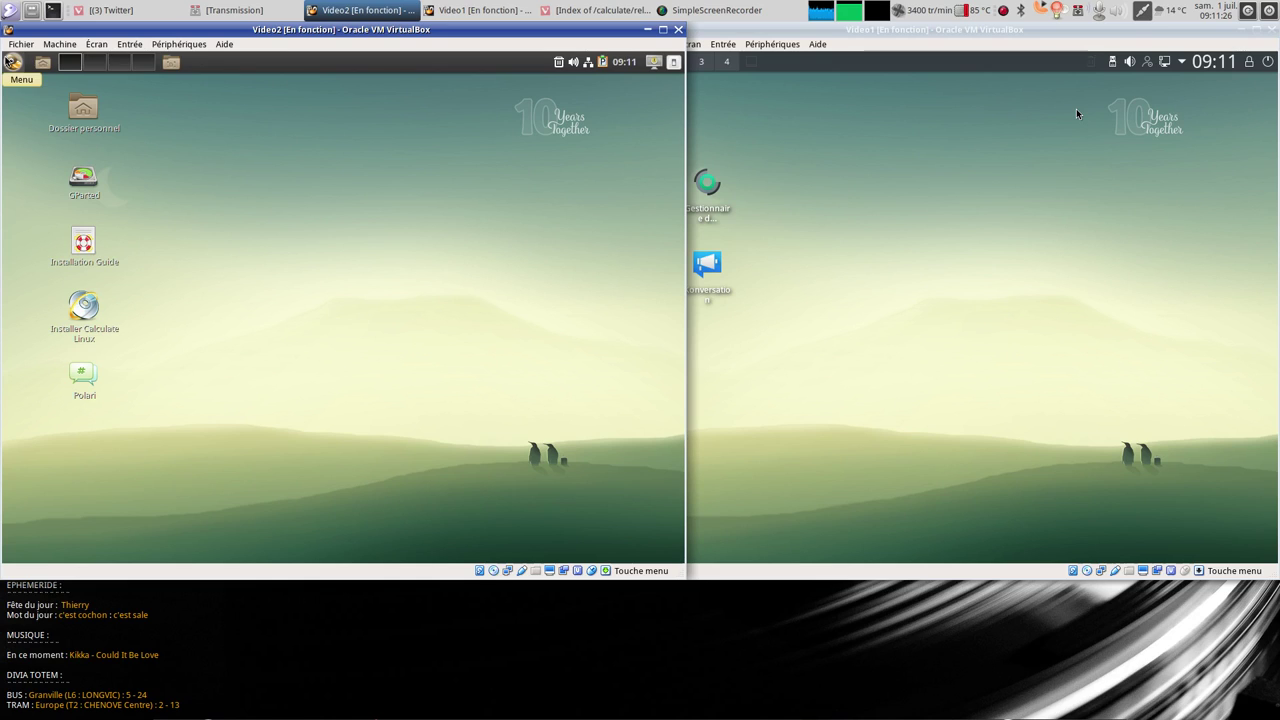
pyautogui.click(12, 62)
pyautogui.moveTo(154, 139)
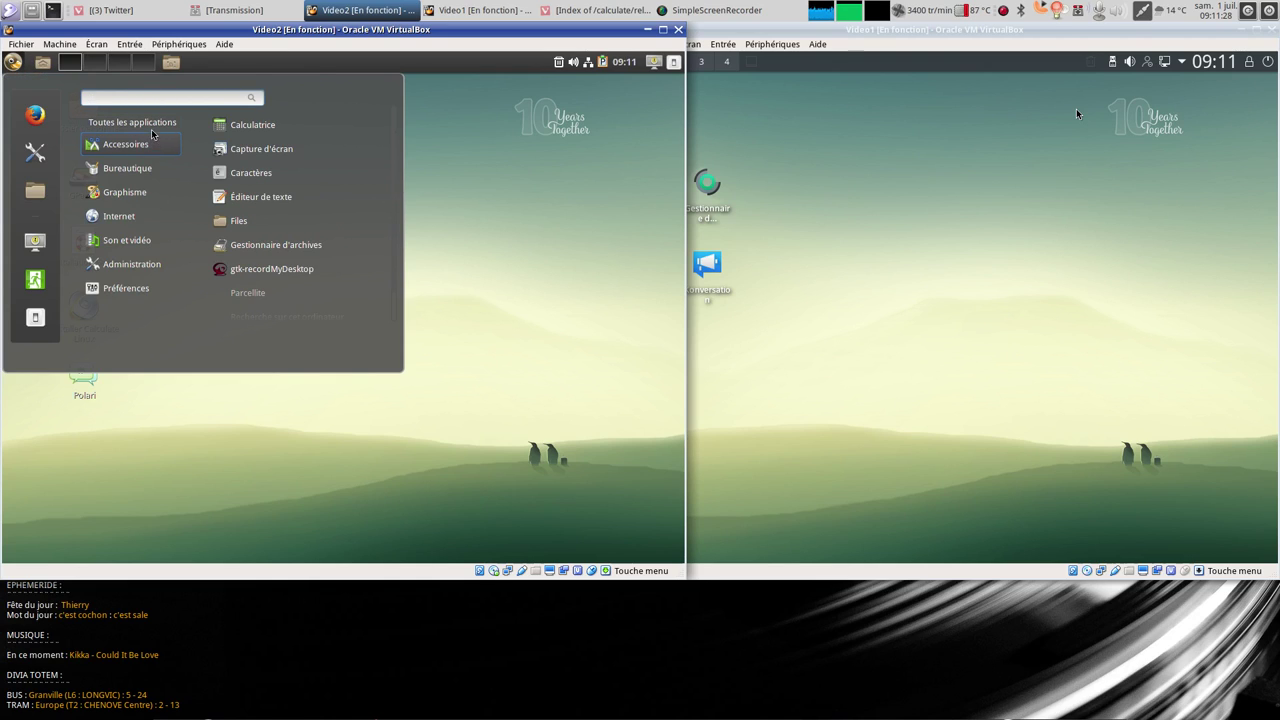
pyautogui.moveTo(139, 161)
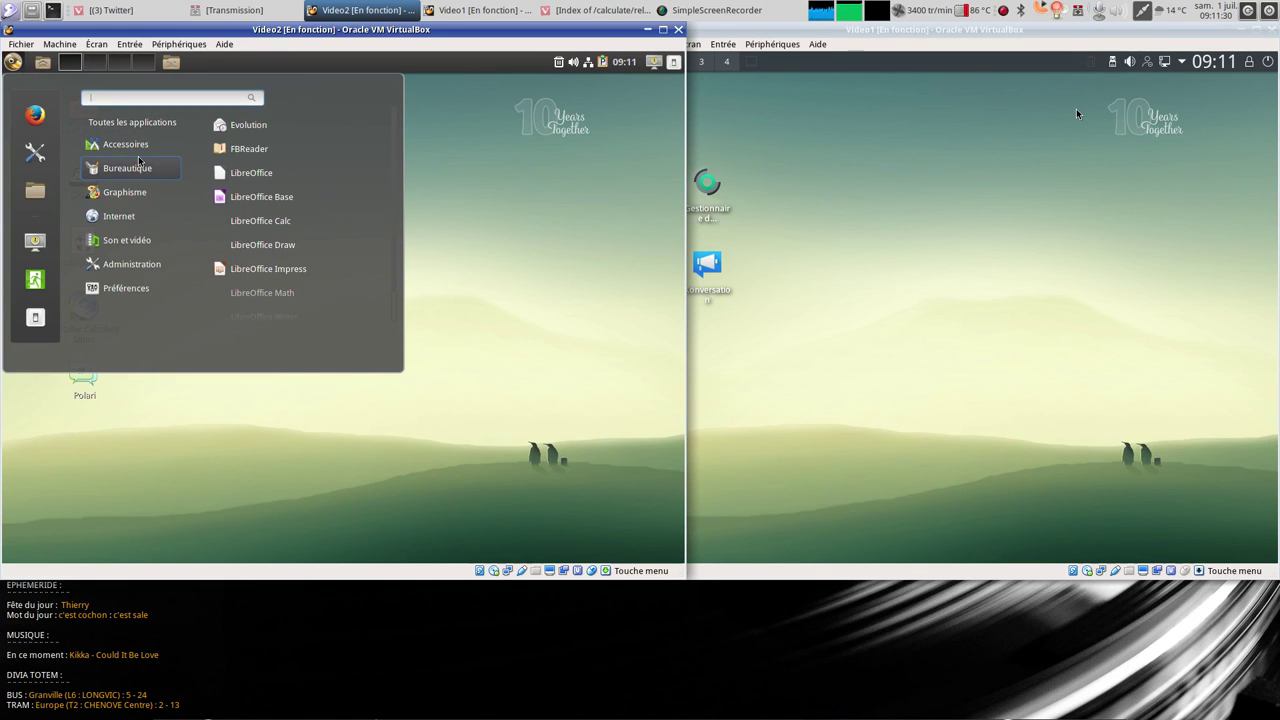
pyautogui.moveTo(137, 195)
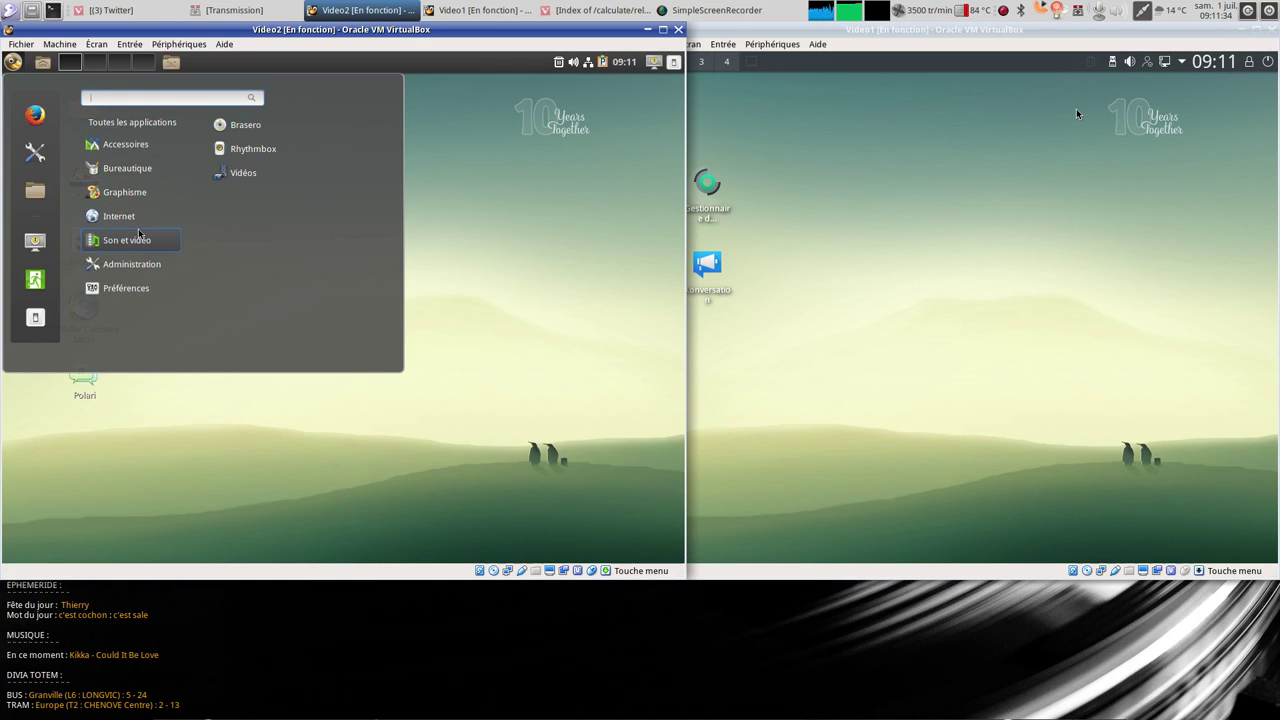
pyautogui.moveTo(134, 261)
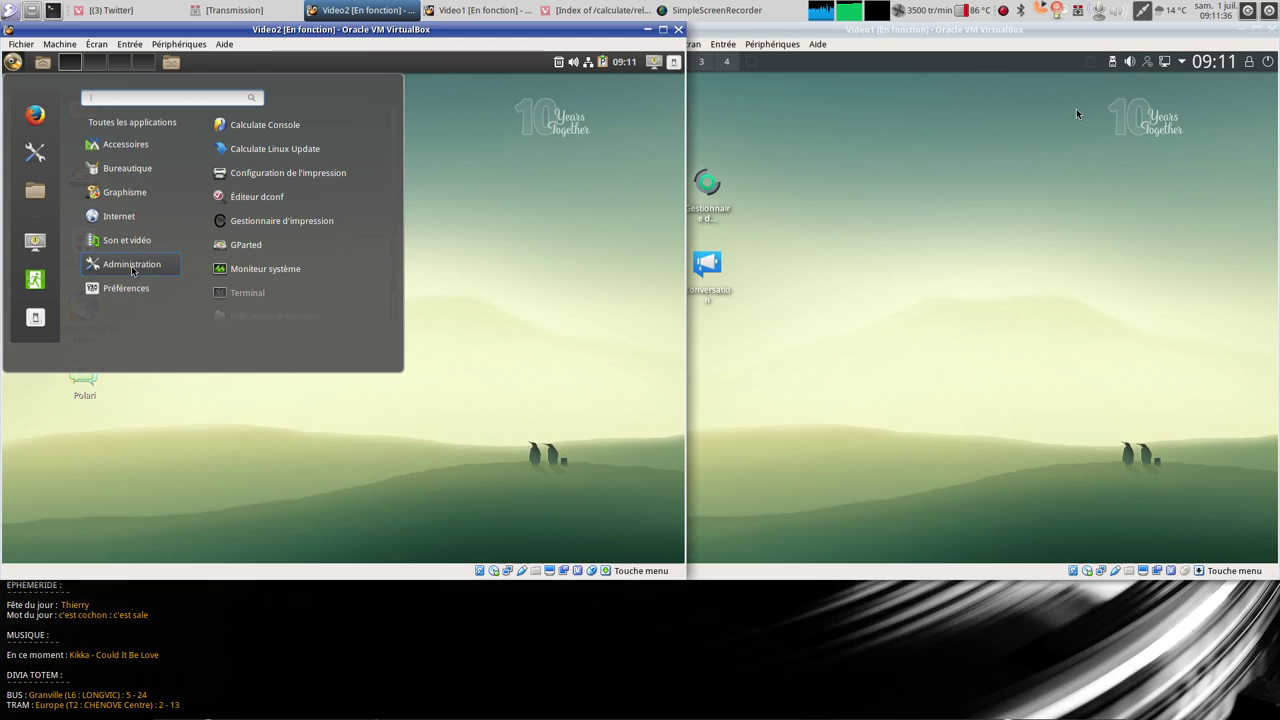
pyautogui.click(599, 137)
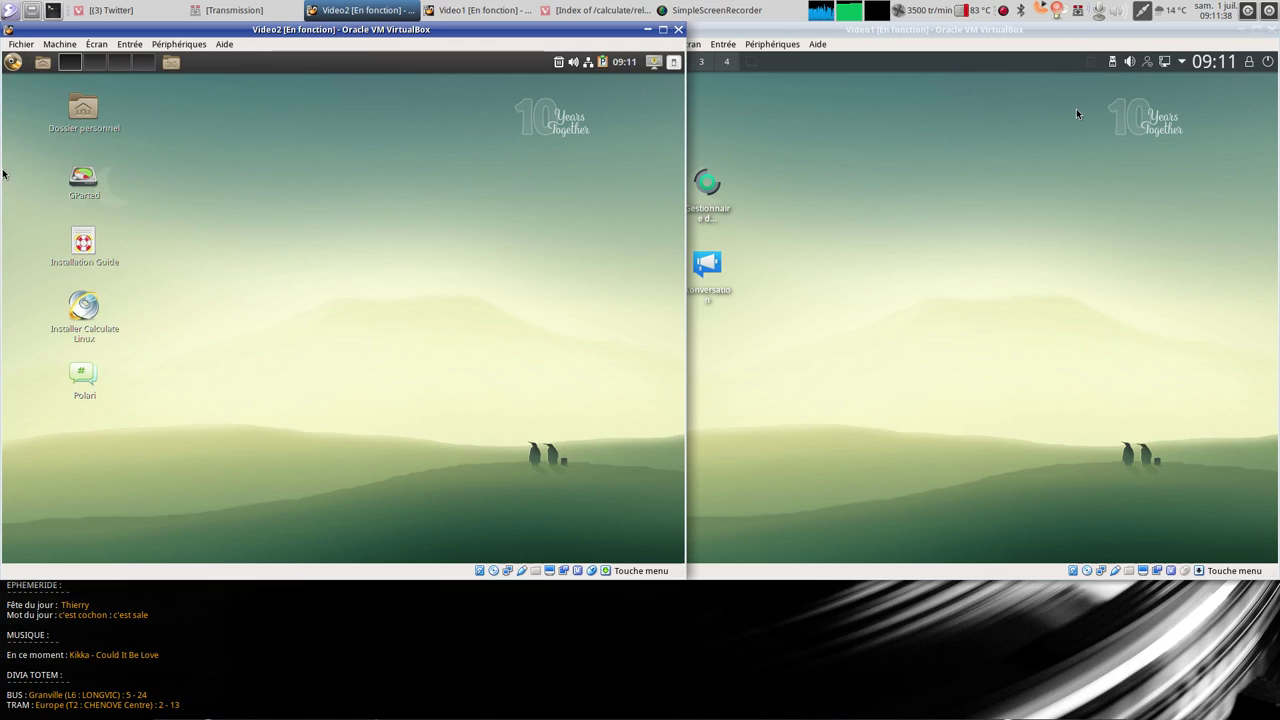
# - Launch GParted from the Video2 machine's desktop
pyautogui.click(88, 177)
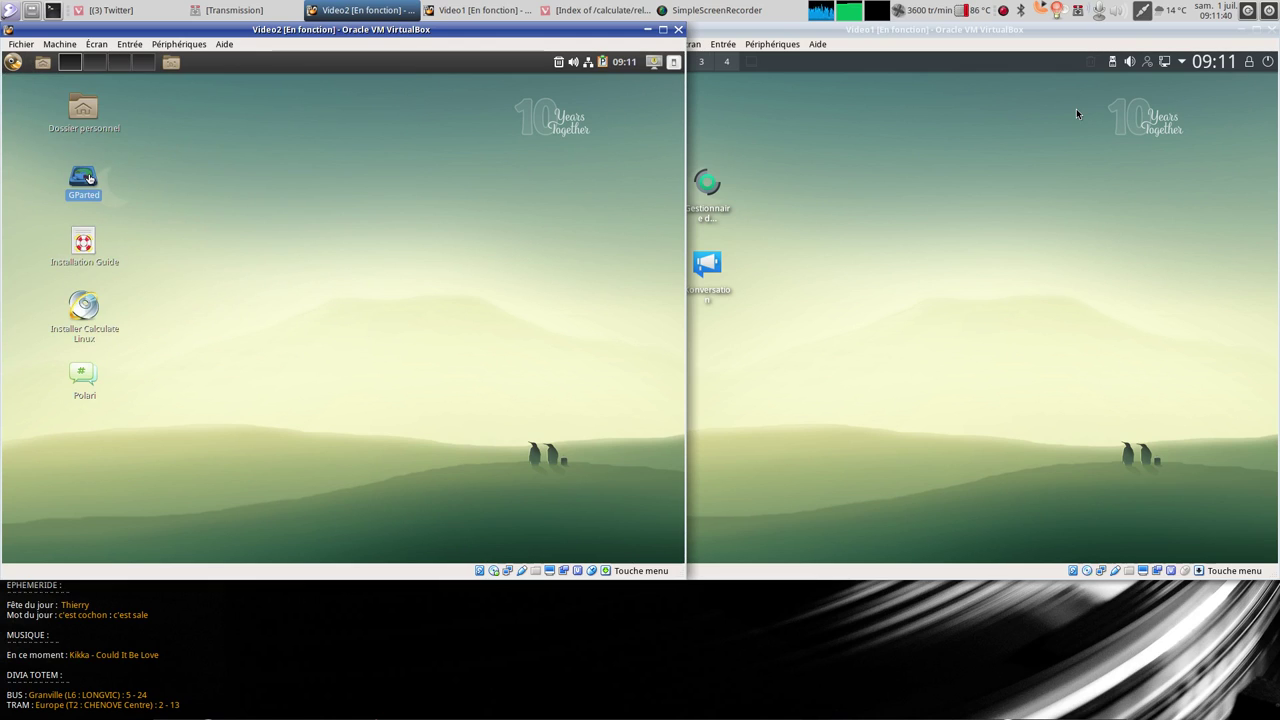
pyautogui.doubleClick(88, 177)
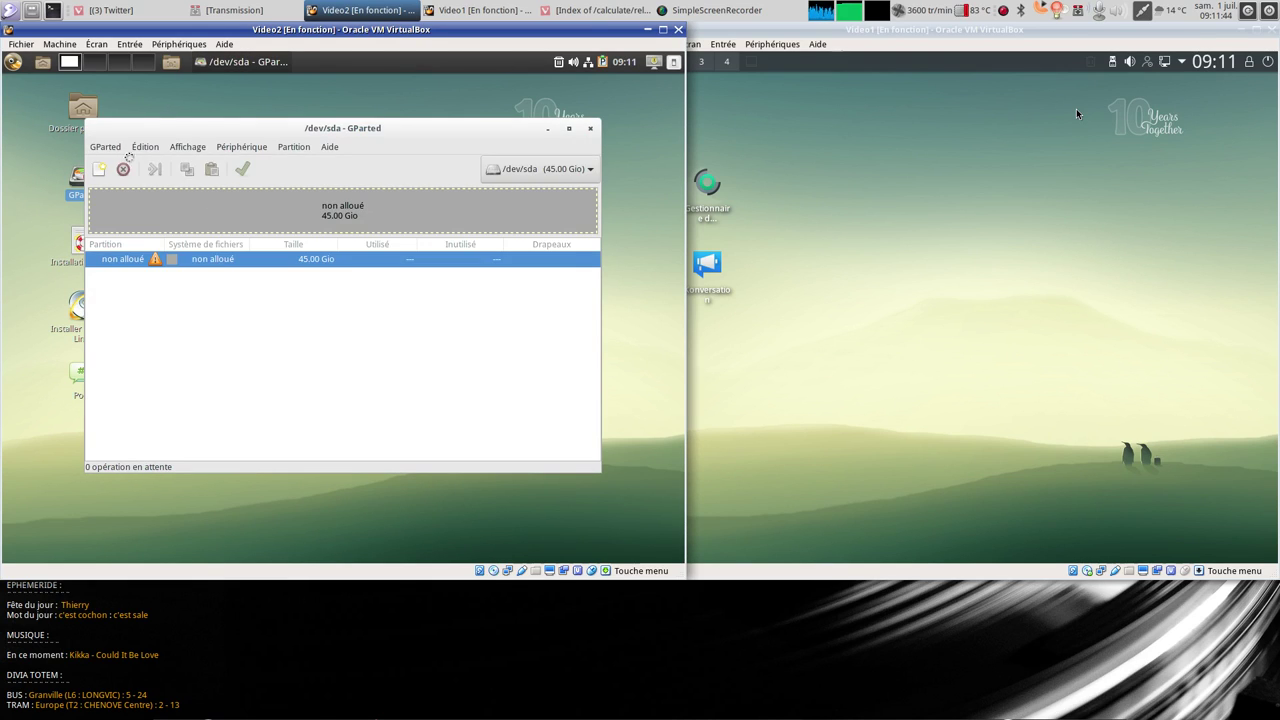
# - Try to create a new partition in the unallocated space of /dev/sda
pyautogui.click(284, 147)
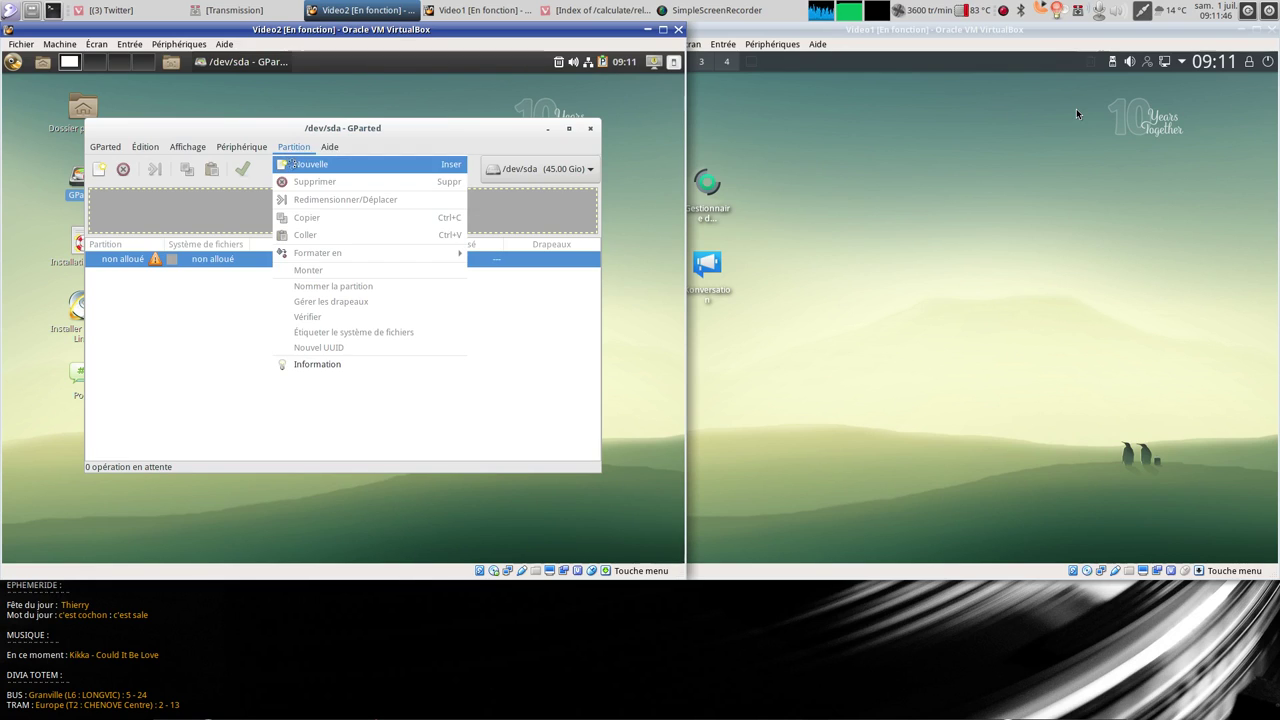
pyautogui.click(298, 166)
pyautogui.click(439, 367)
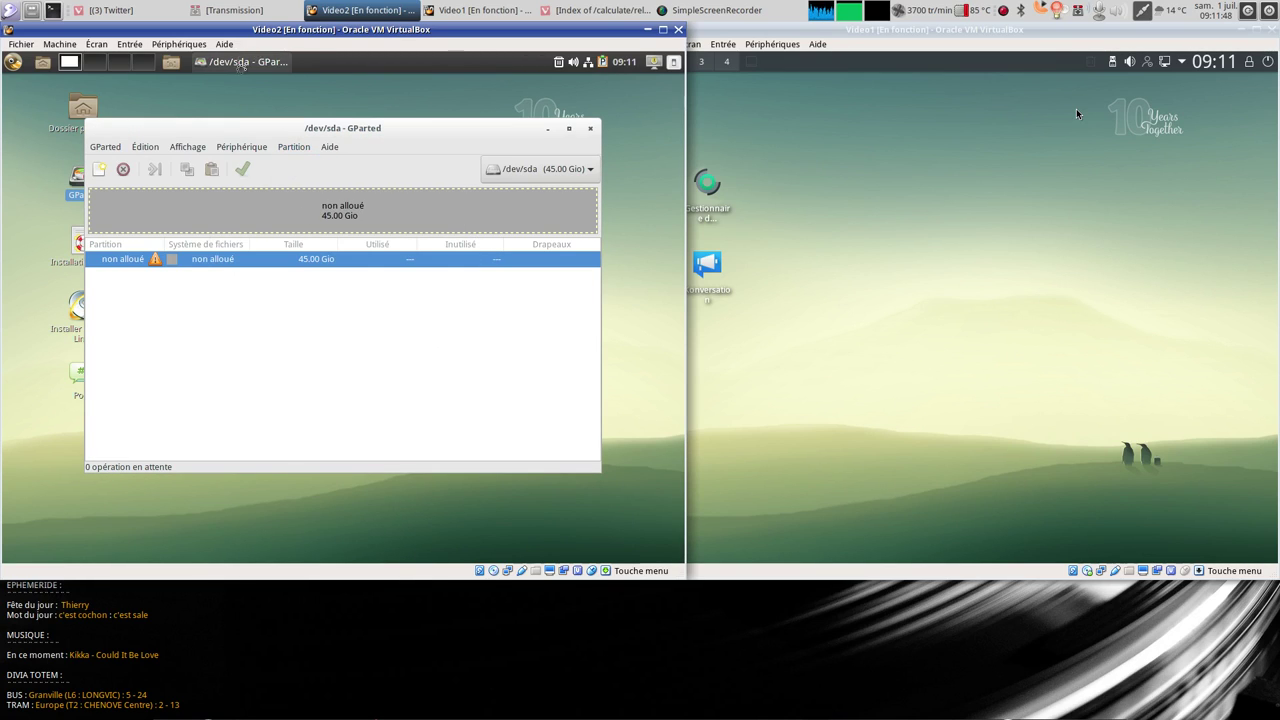
# - Create an msdos partition table on /dev/sda
pyautogui.click(240, 147)
pyautogui.click(248, 163)
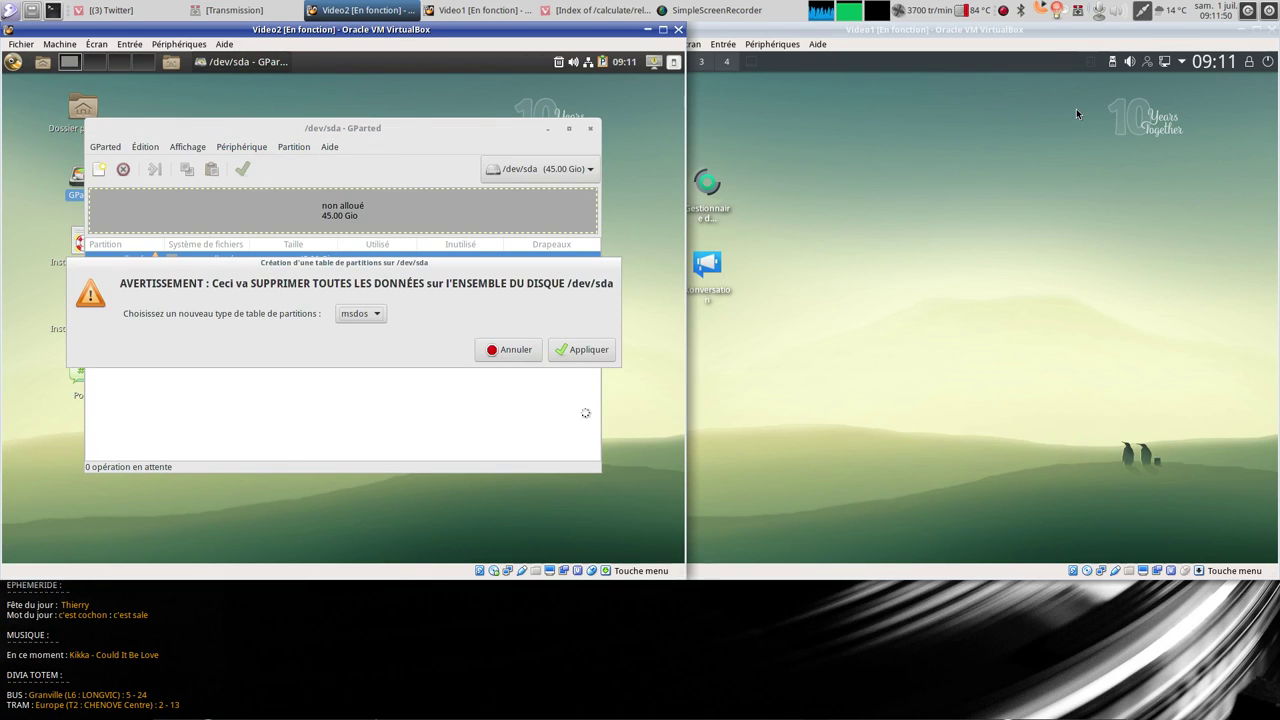
pyautogui.click(588, 349)
# - Add a primary ext4 partition of about 44052 MiB on /dev/sda, leaving about 2 GiB free after it
pyautogui.rightClick(460, 206)
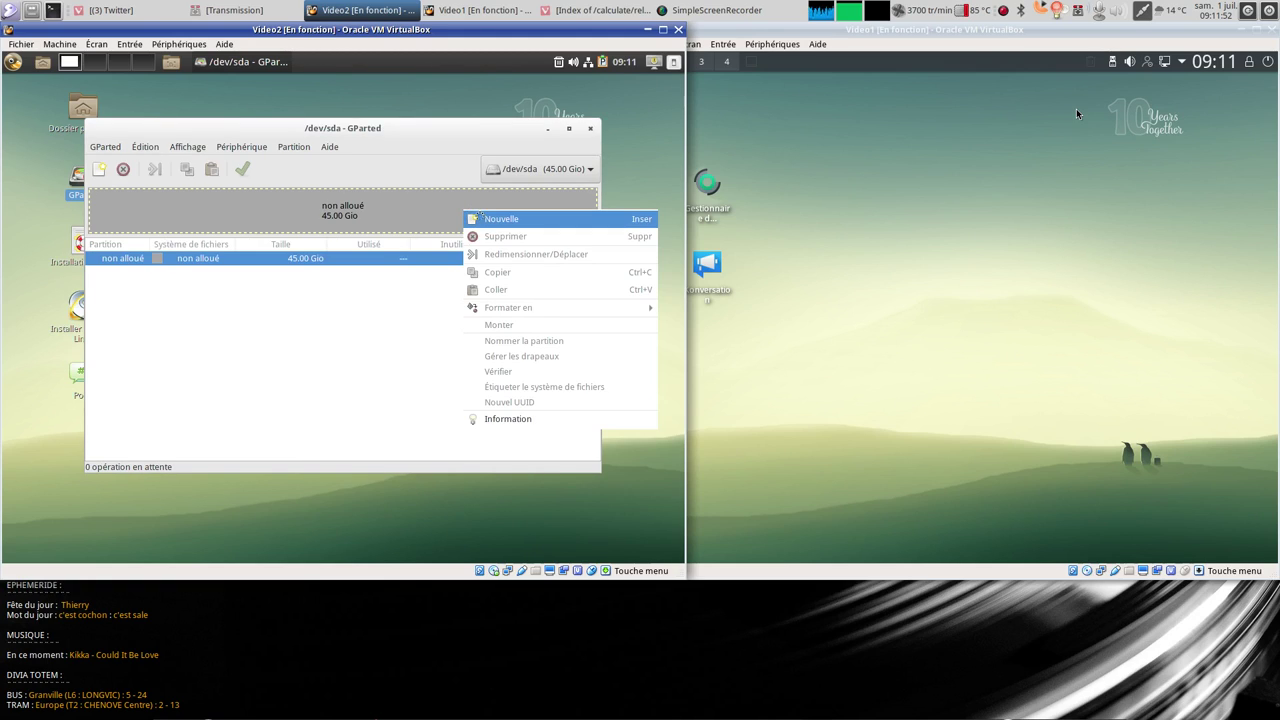
pyautogui.click(488, 218)
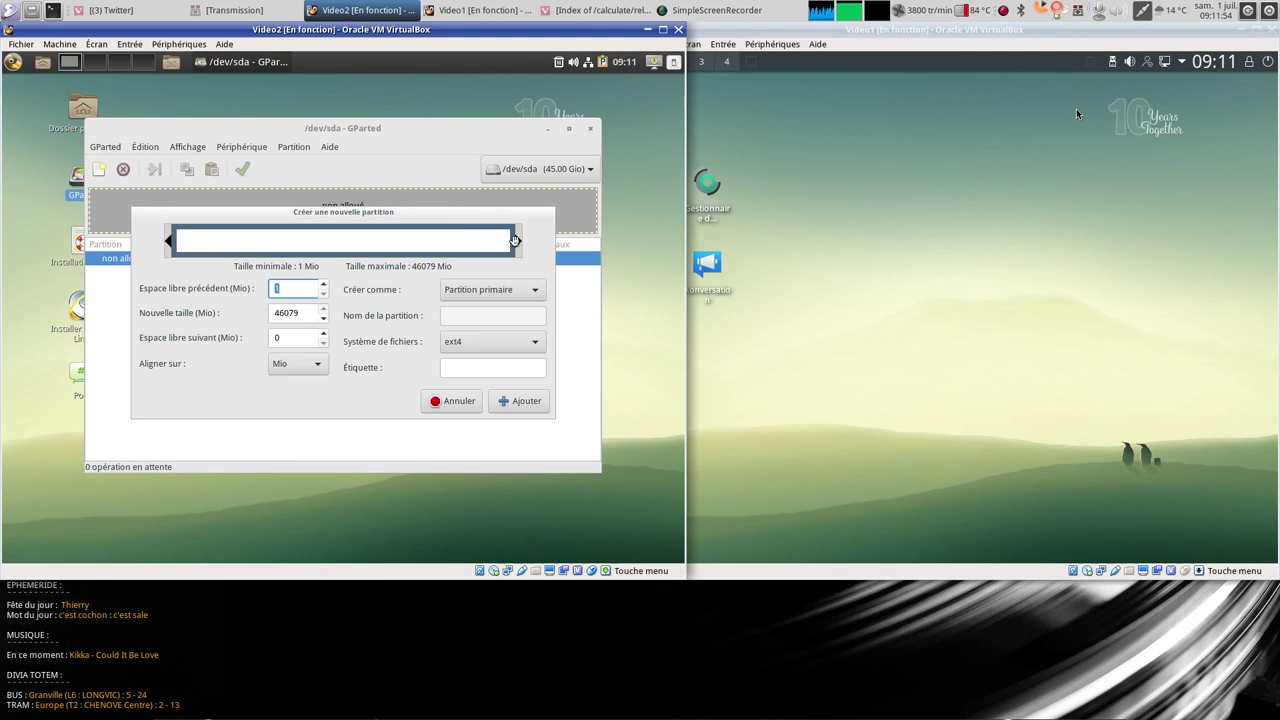
pyautogui.moveTo(515, 240); pyautogui.dragTo(500, 241)
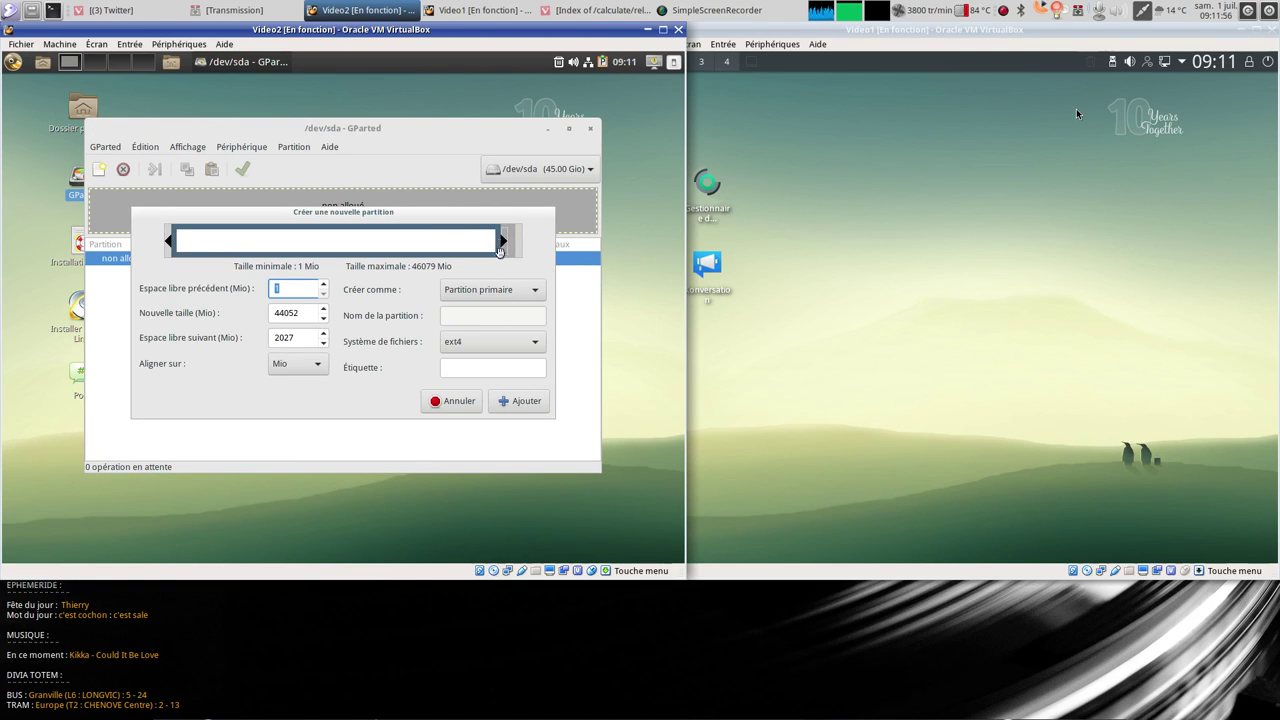
pyautogui.click(519, 401)
# - Add a second primary ext4 partition filling the remaining unallocated space on /dev/sda
pyautogui.rightClick(586, 220)
pyautogui.click(558, 236)
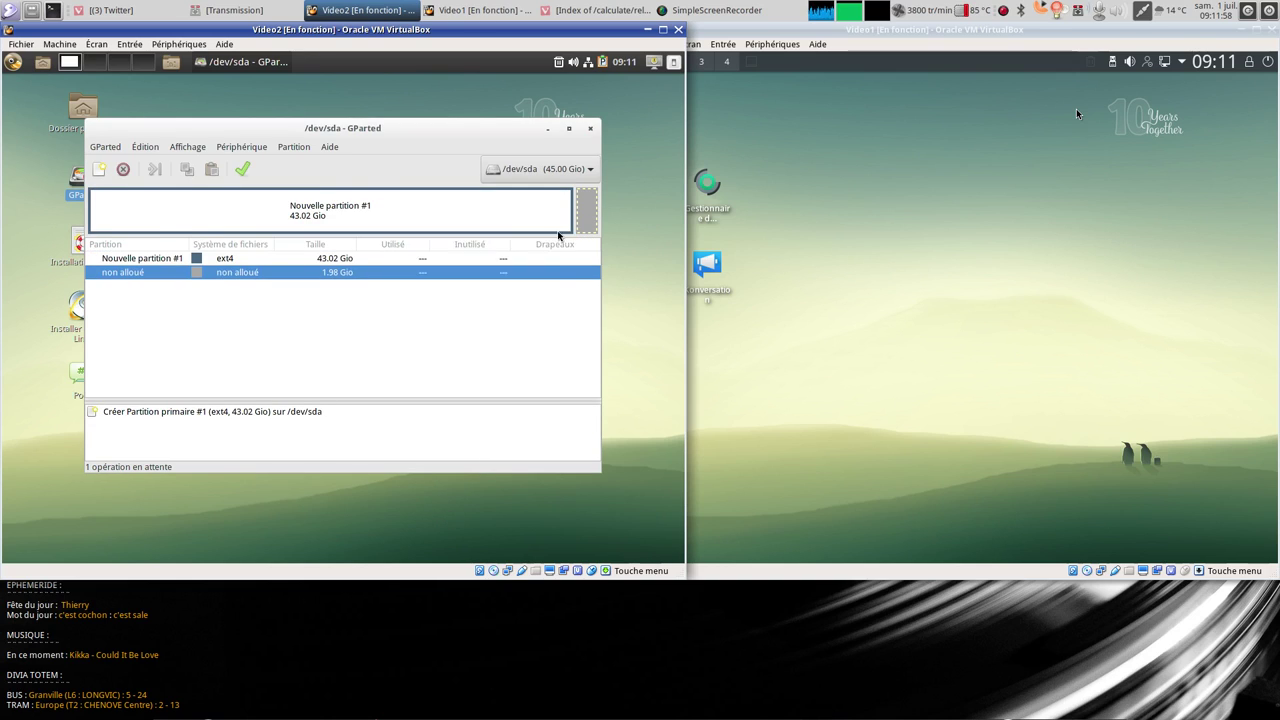
pyautogui.click(520, 401)
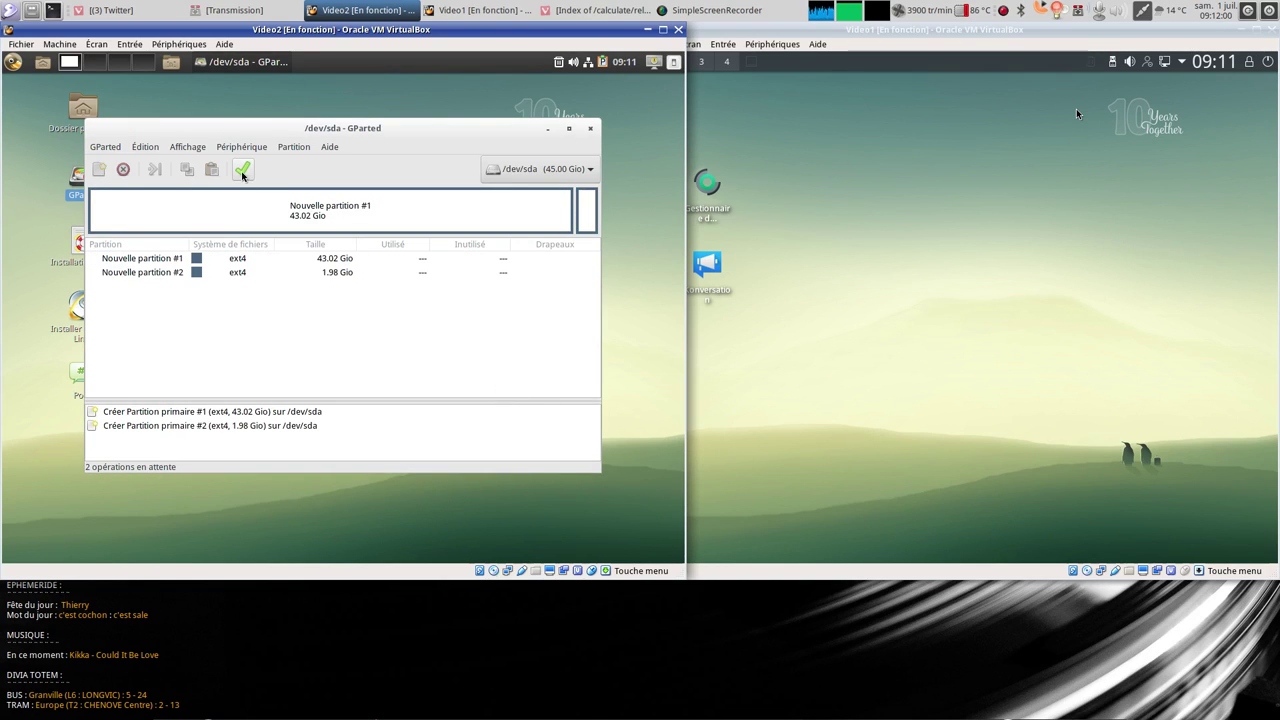
# - Apply the pending partition operations to /dev/sda, start the Calculate Linux installer, and close the operations dialog
pyautogui.click(242, 172)
pyautogui.click(455, 356)
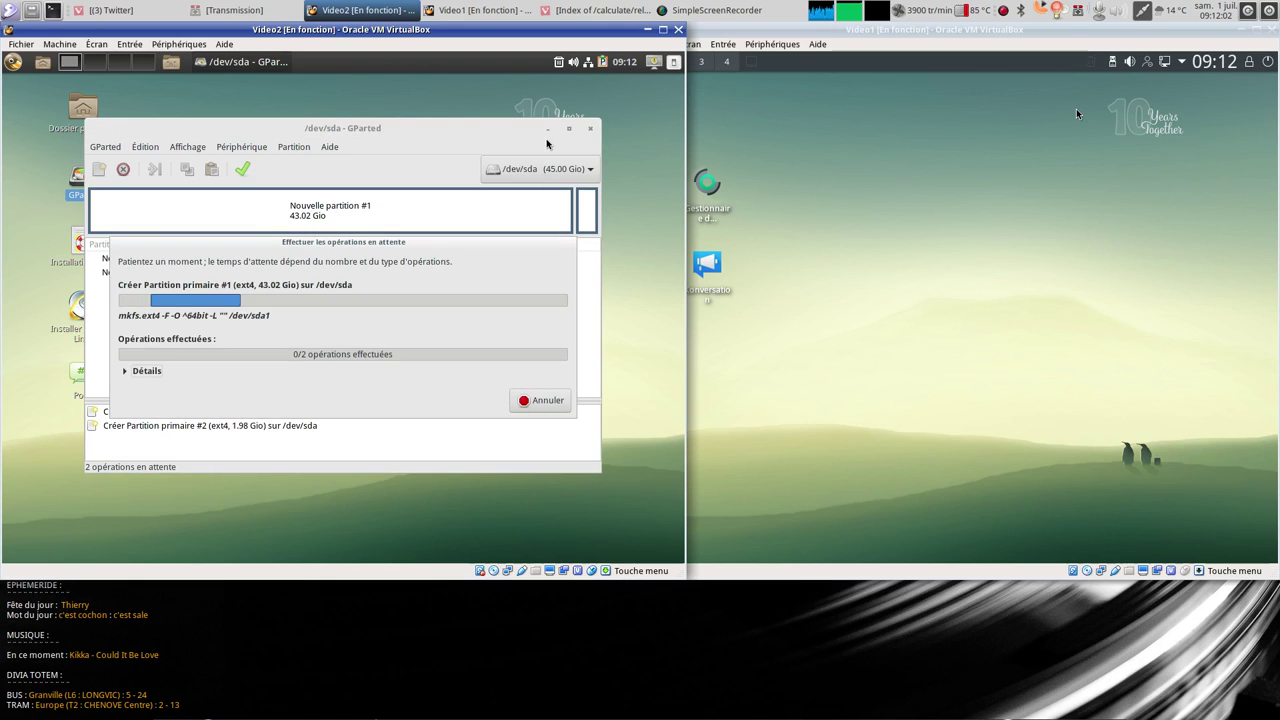
pyautogui.doubleClick(61, 328)
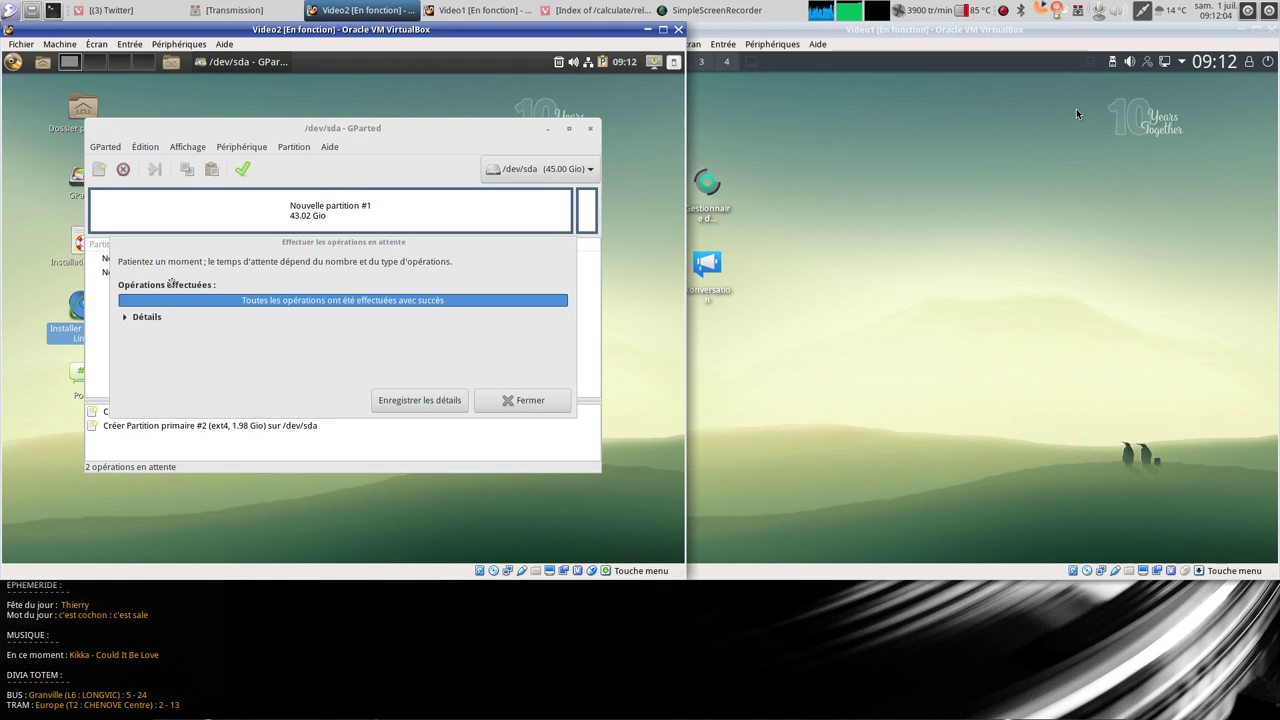
pyautogui.click(528, 400)
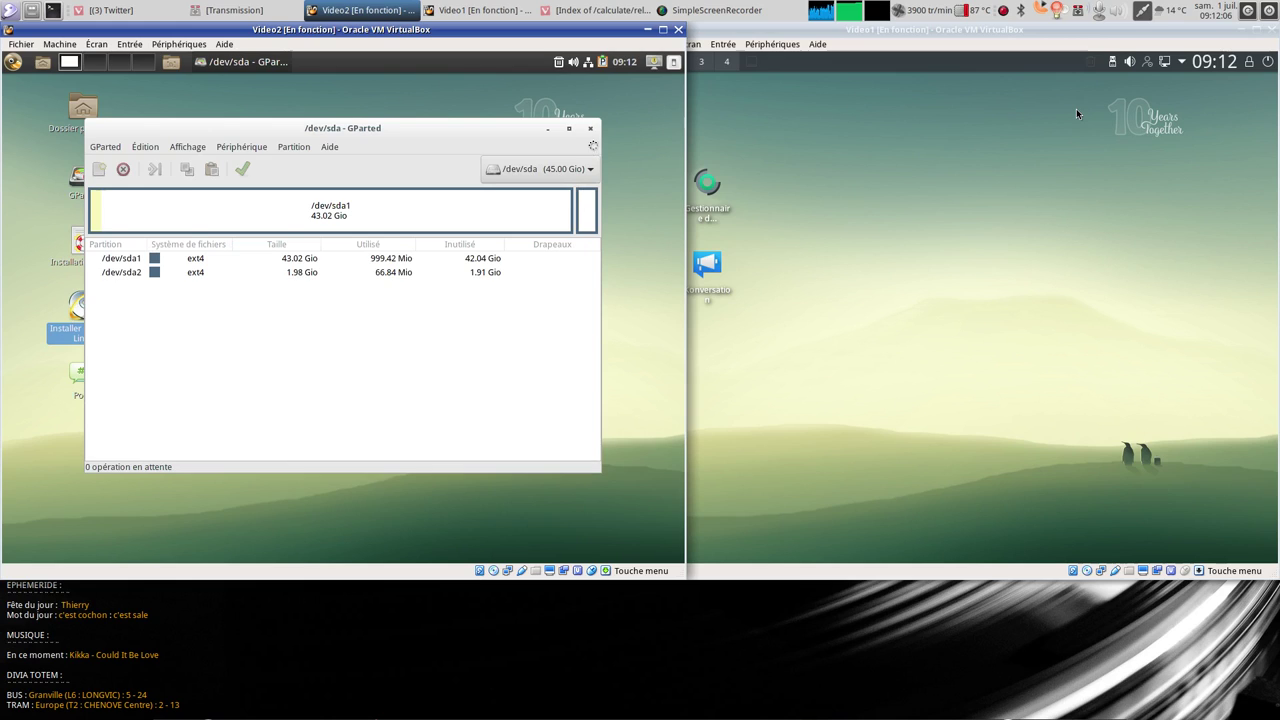
# - Close the partition editor, keep Français (France) and Europe/Paris as locale and time zone, and accept the distribution
pyautogui.click(592, 130)
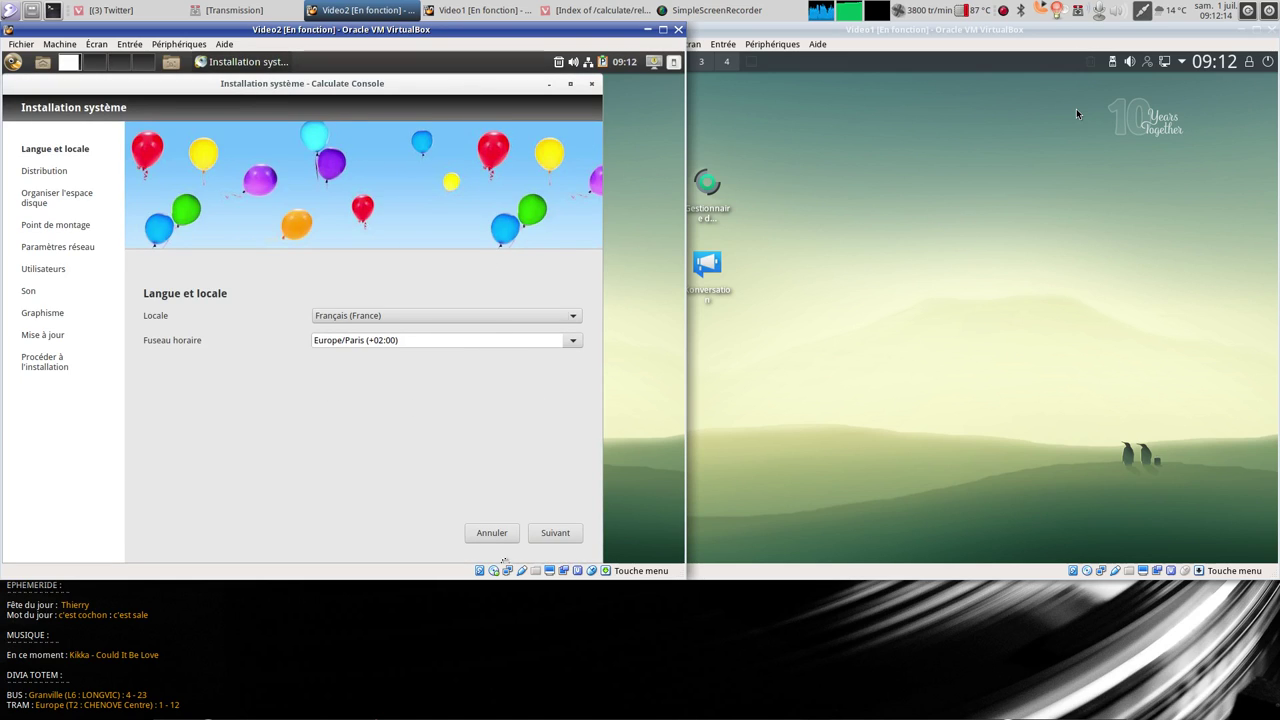
pyautogui.click(560, 532)
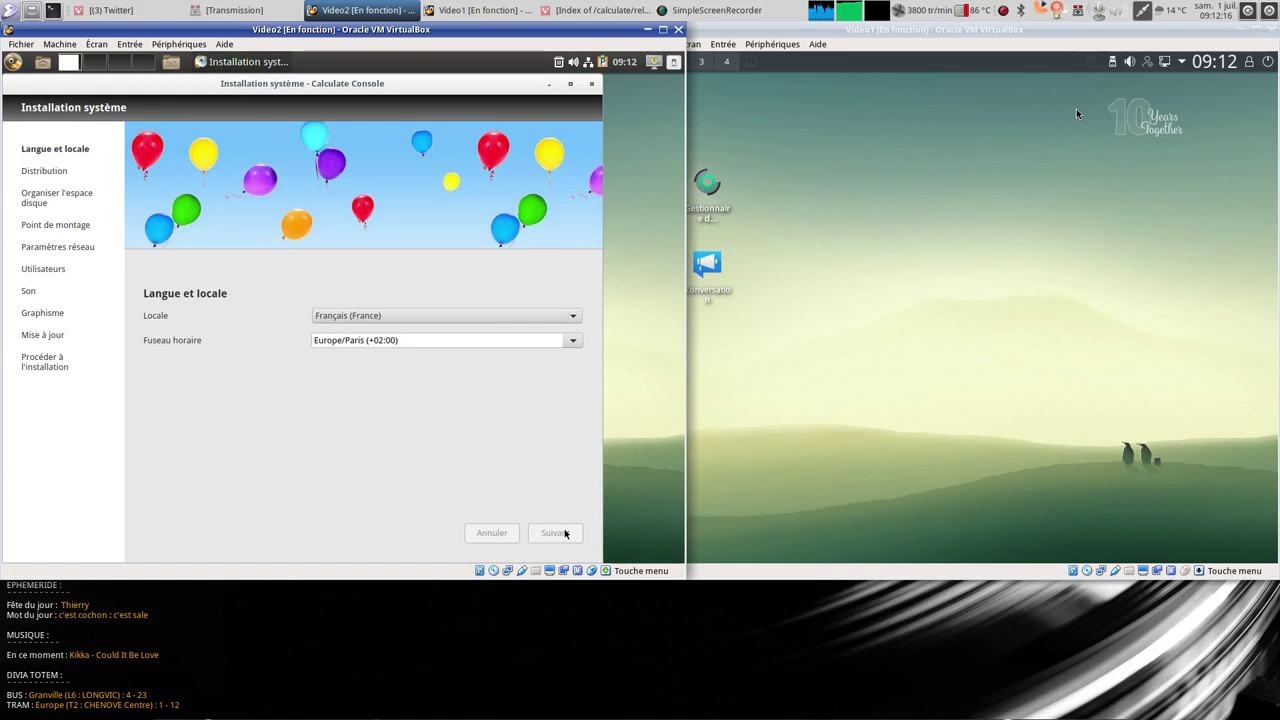
pyautogui.click(556, 532)
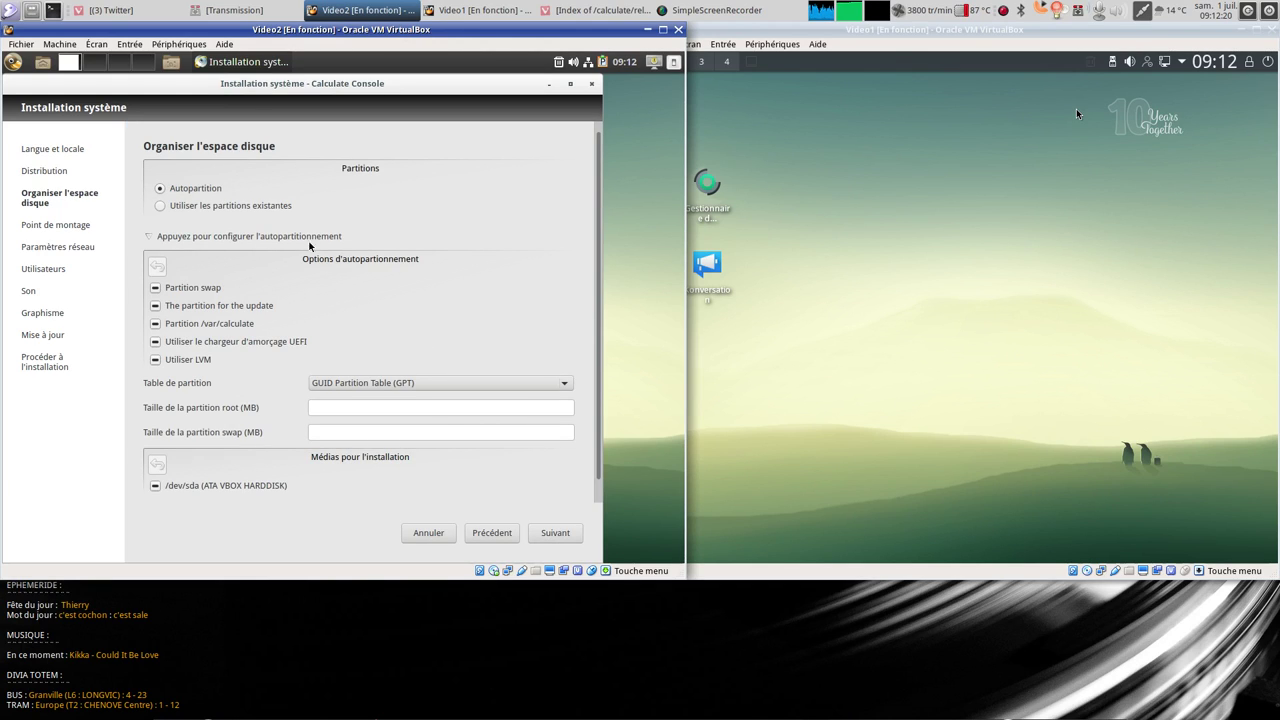
# - Choose to use the existing partitions instead of autopartitioning and proceed to the mount points
pyautogui.click(211, 207)
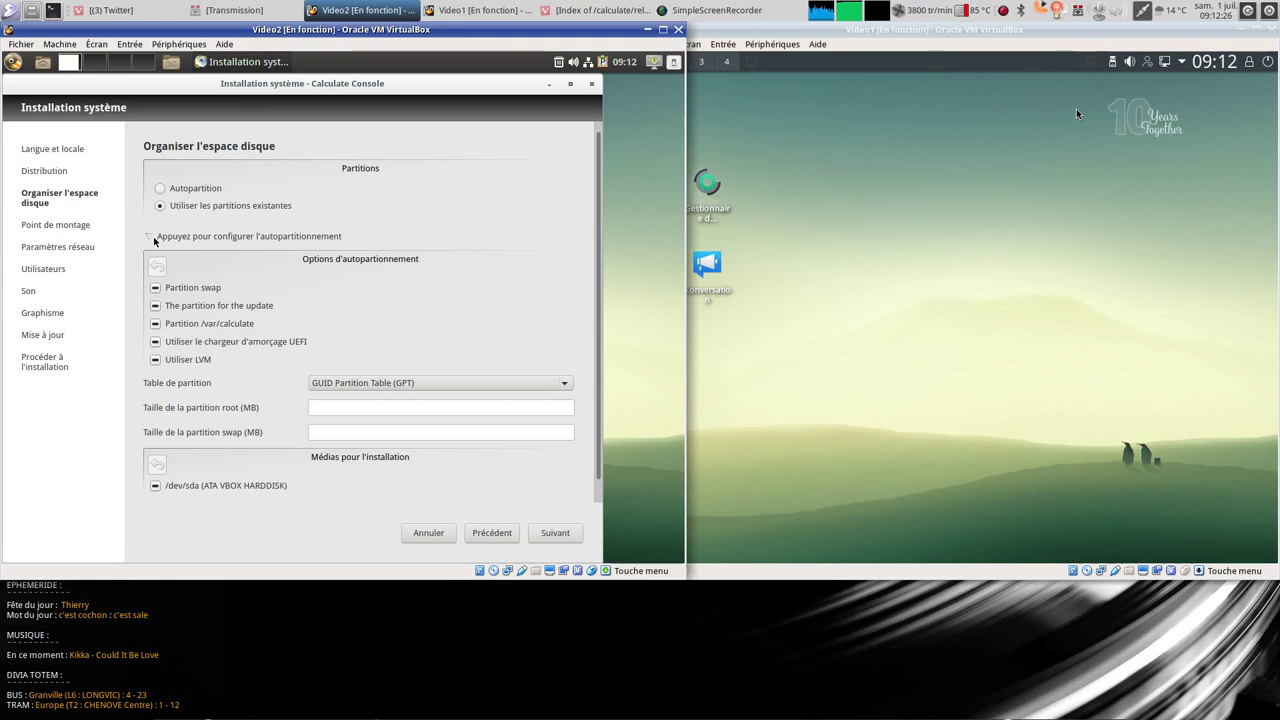
pyautogui.click(154, 239)
pyautogui.click(328, 286)
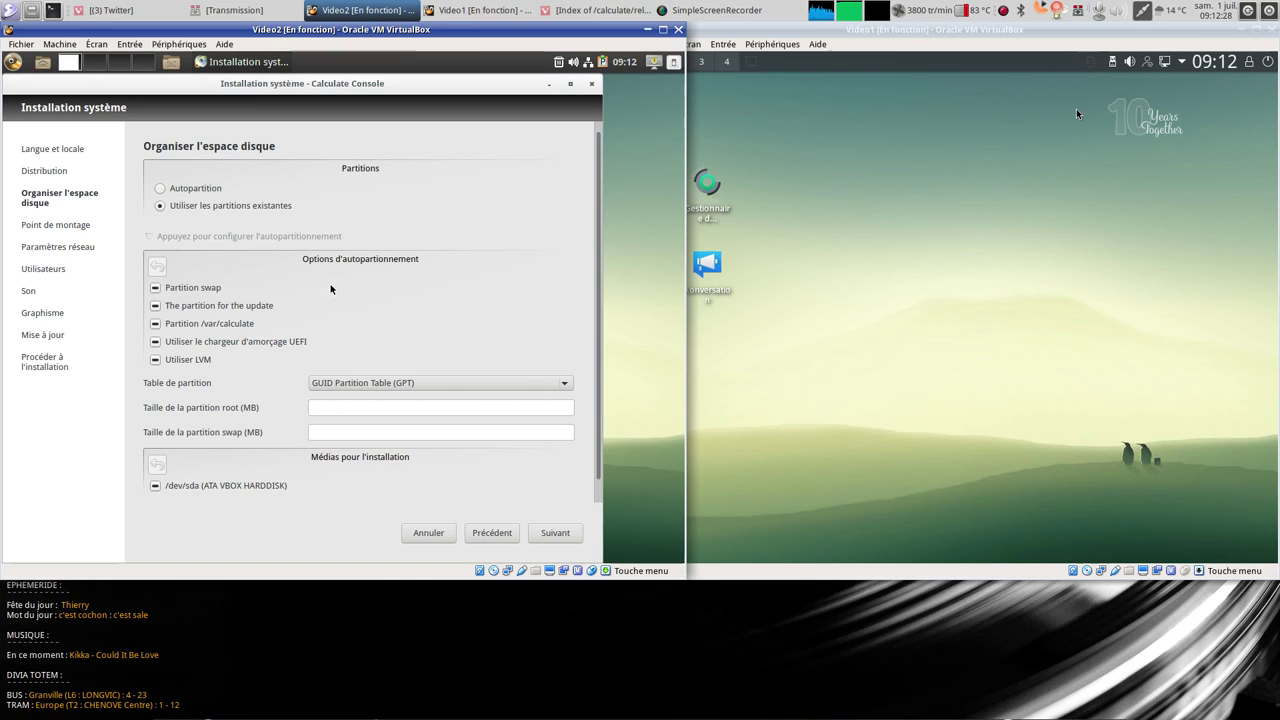
pyautogui.click(556, 532)
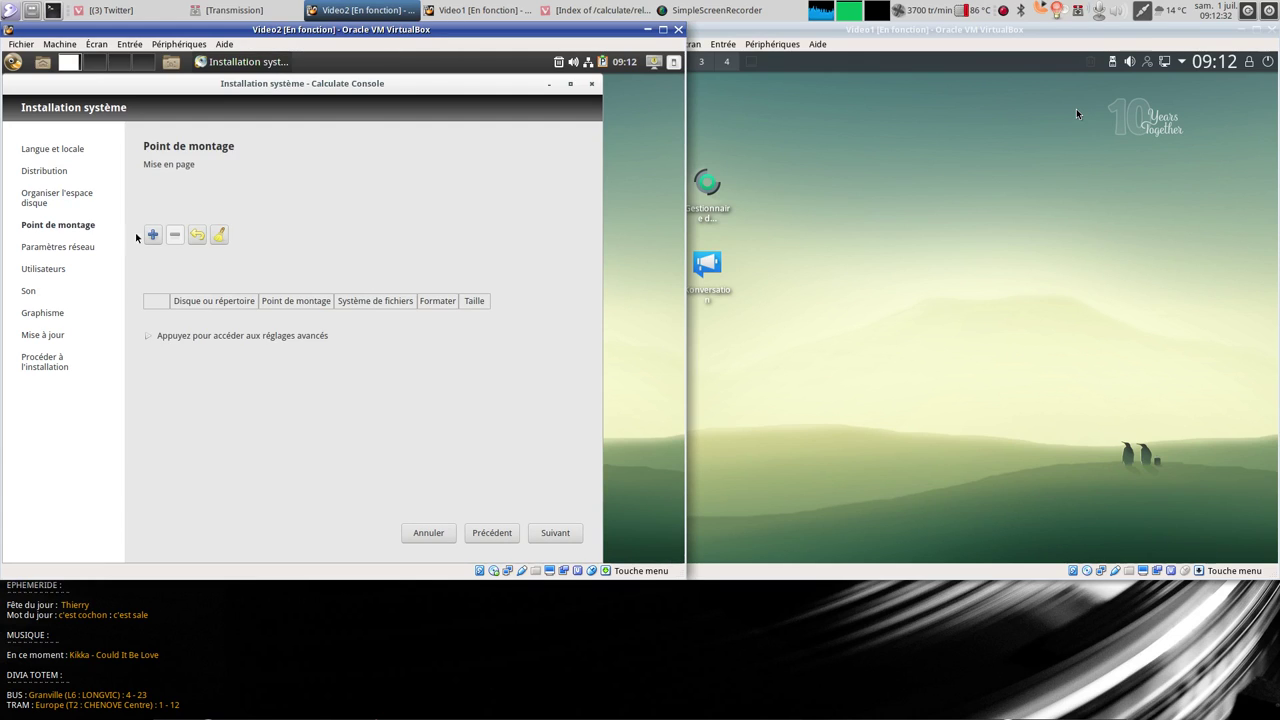
# - Assign /dev/sda1 to mount point / and /dev/sda2 to swap with the swap file system, and accept the layout
pyautogui.click(152, 234)
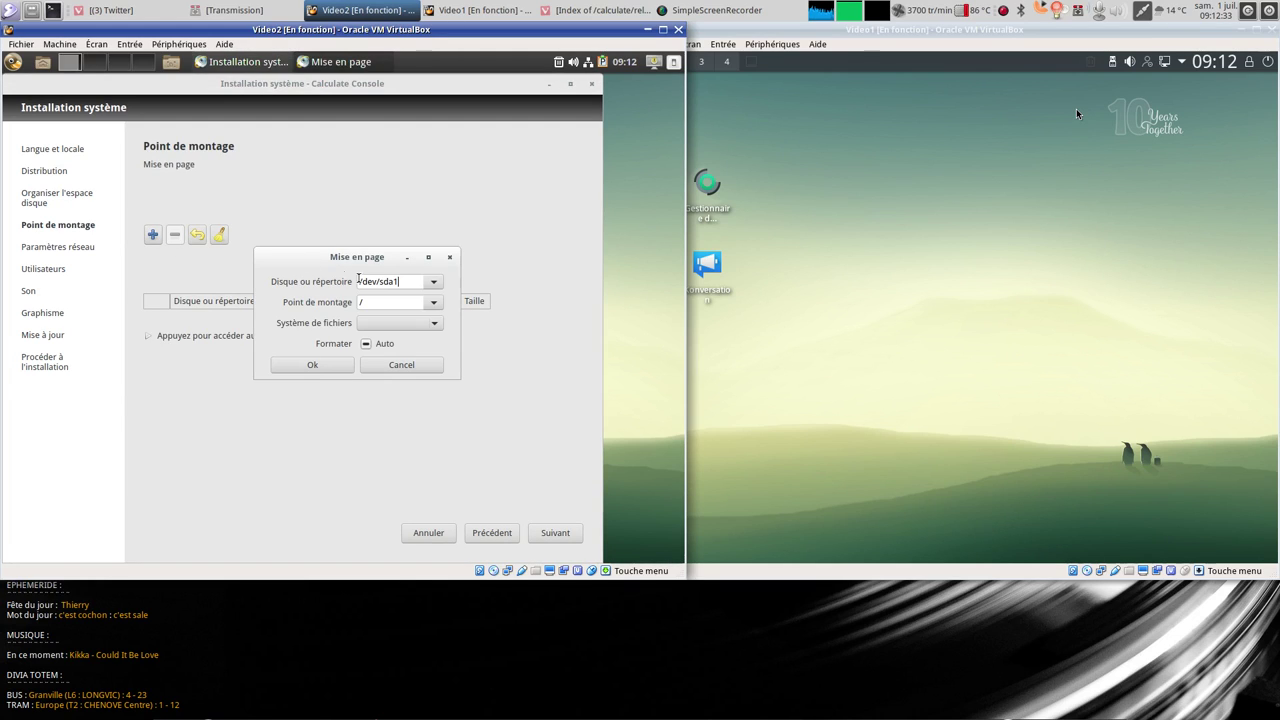
pyautogui.click(333, 370)
pyautogui.doubleClick(424, 298)
pyautogui.click(433, 281)
pyautogui.click(424, 302)
pyautogui.click(434, 302)
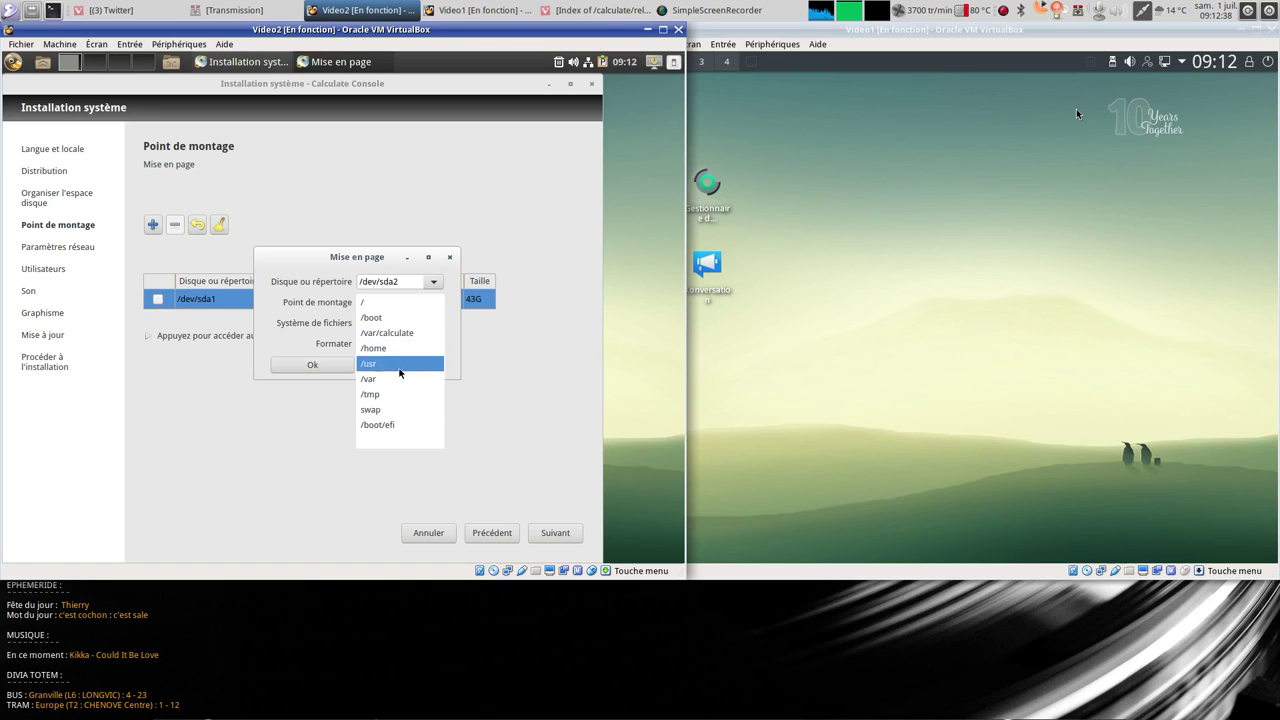
pyautogui.click(398, 409)
pyautogui.click(400, 322)
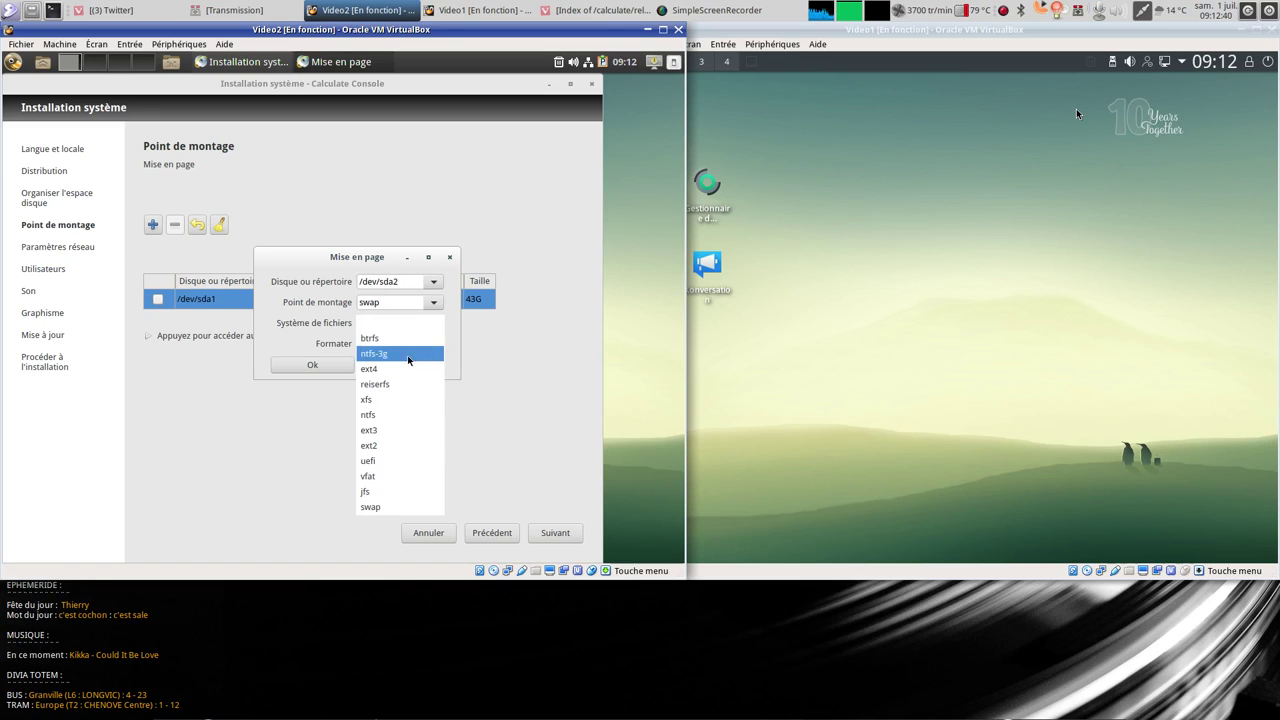
pyautogui.click(375, 507)
pyautogui.click(330, 368)
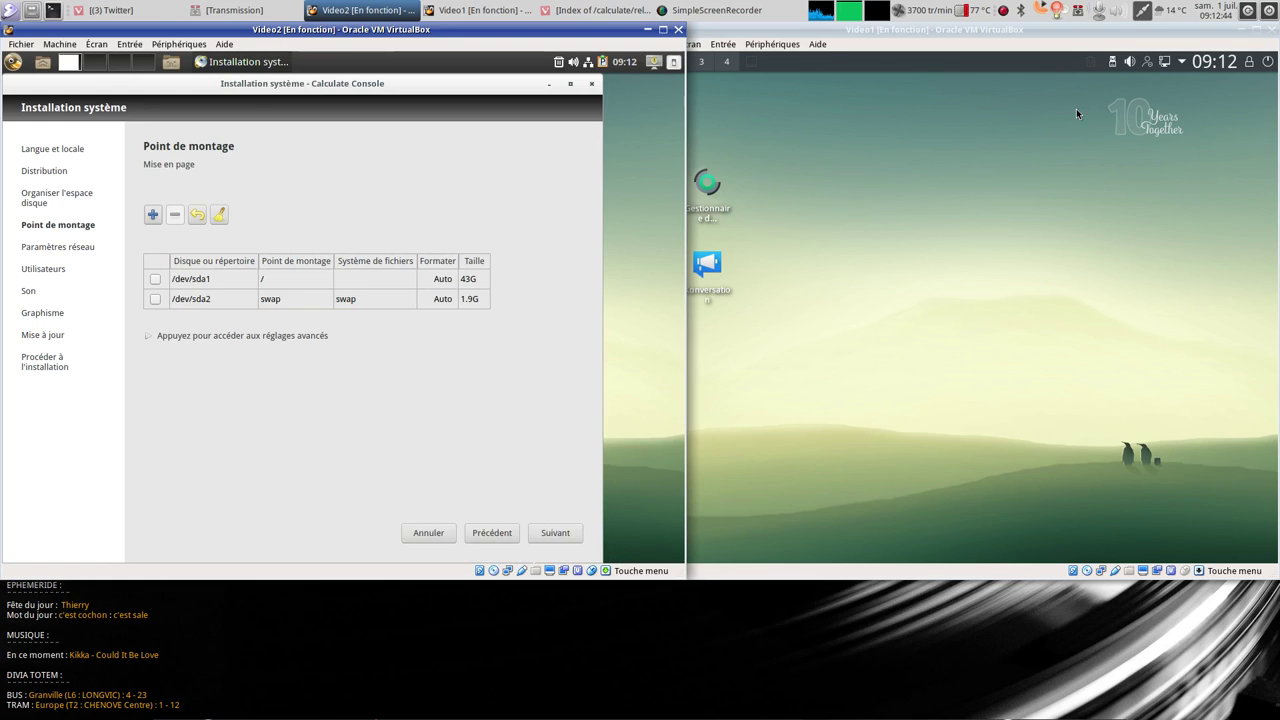
pyautogui.click(562, 528)
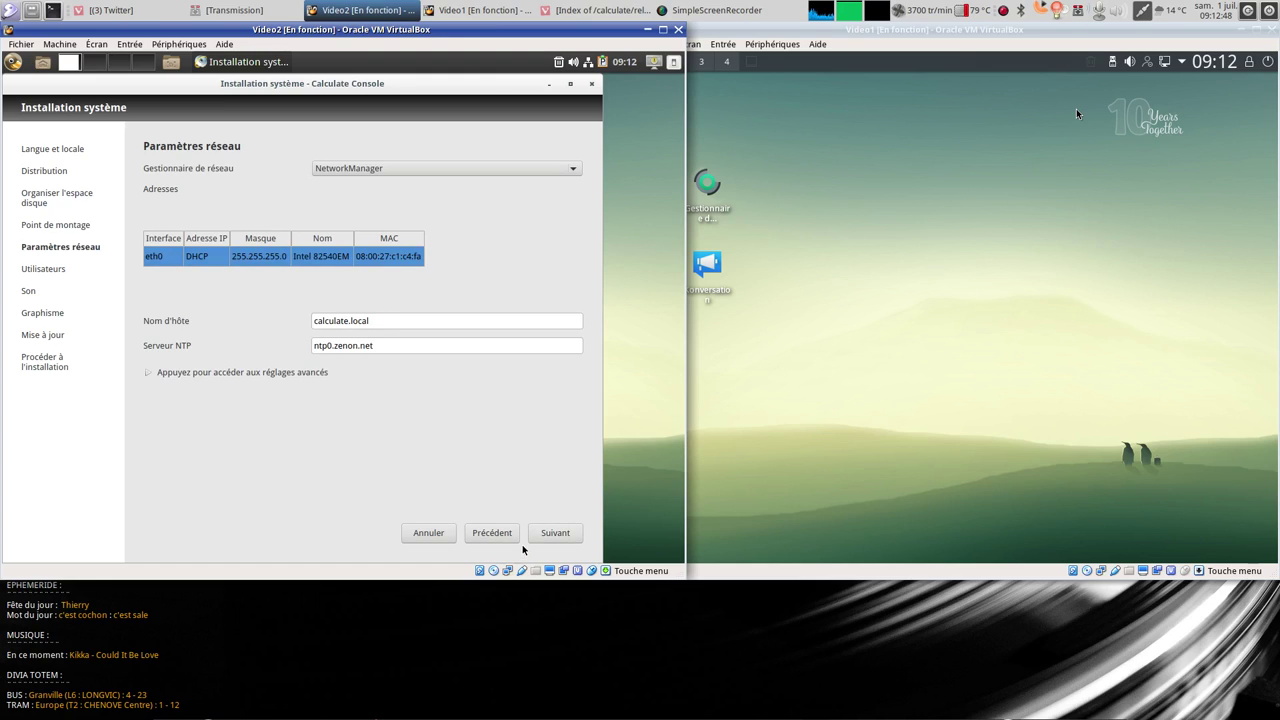
# - Accept the NetworkManager network settings and enter and repeat the root password for the new system
pyautogui.click(542, 540)
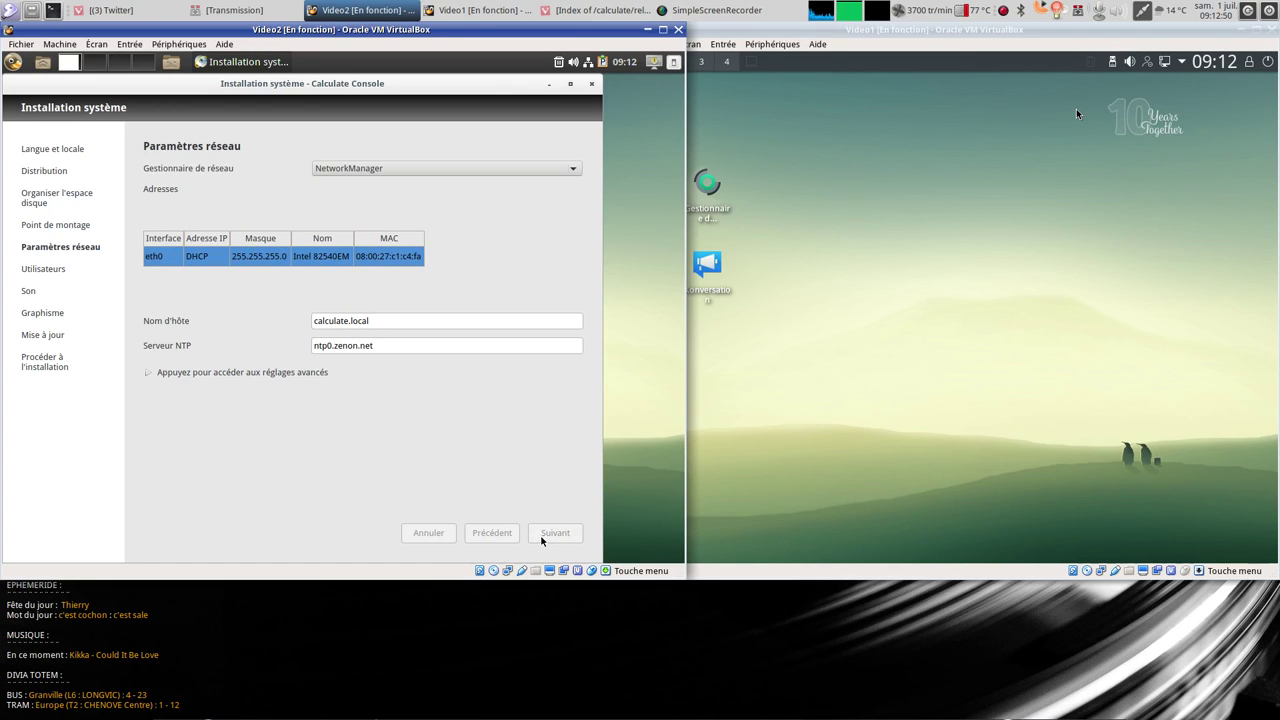
pyautogui.click(347, 172)
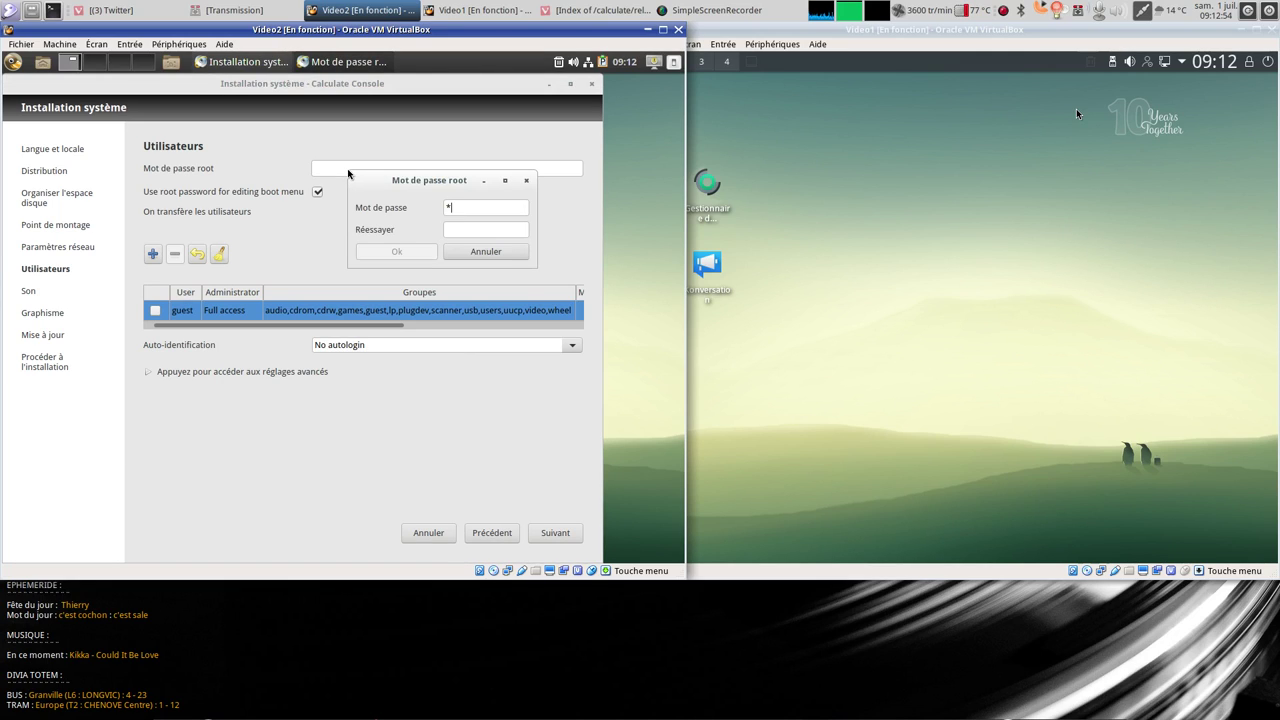
pyautogui.press('BackSpace')
pyautogui.press('BackSpace')
pyautogui.write('****************')
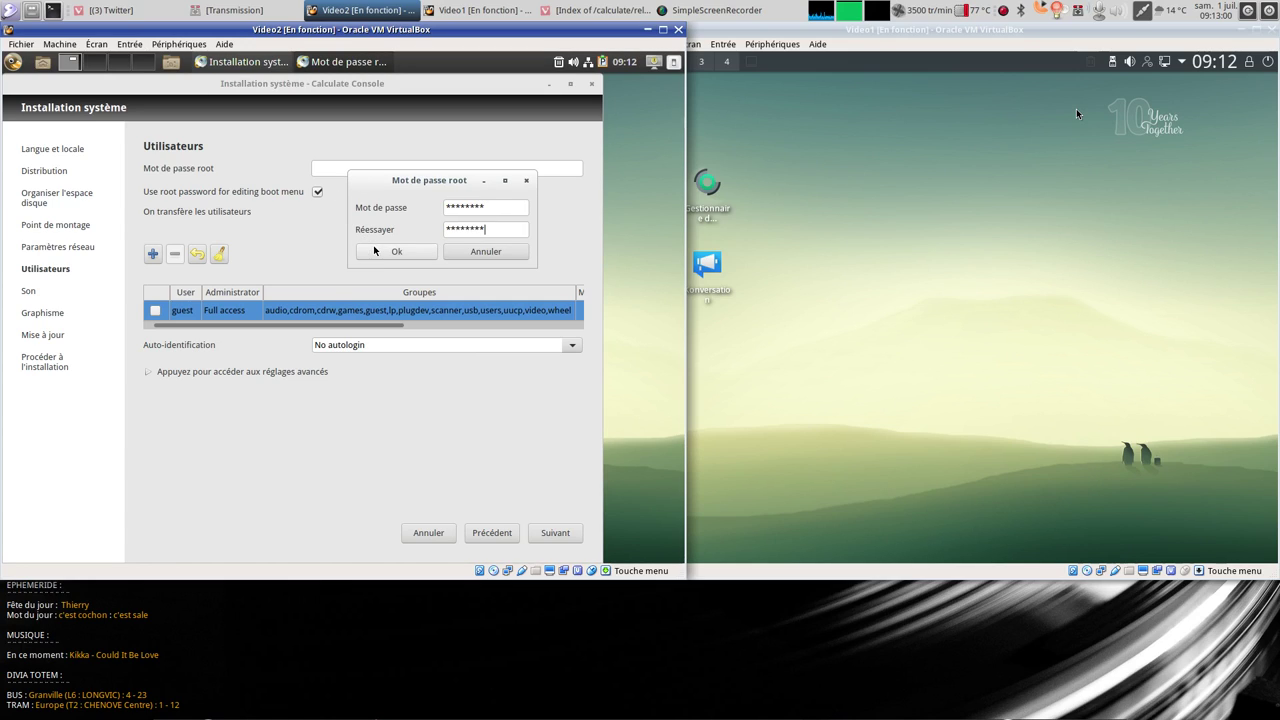
pyautogui.click(380, 251)
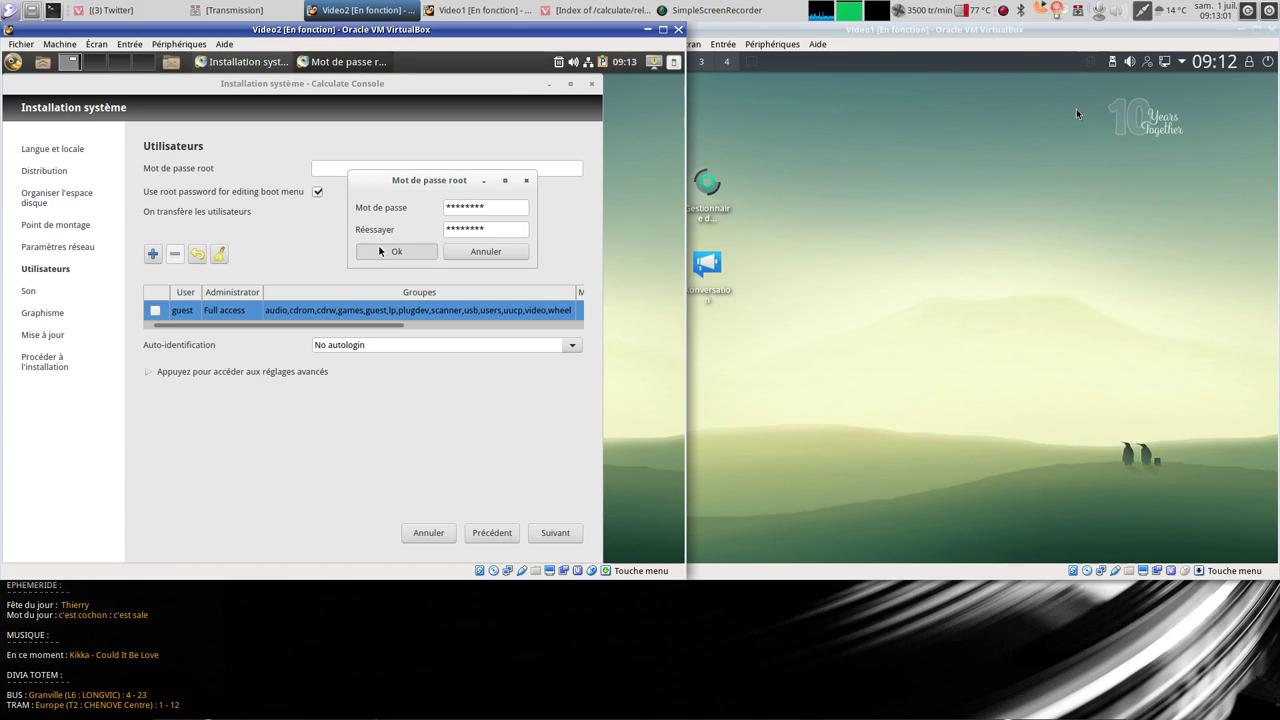
# - Edit the guest user and review the administrator options, keeping Full access
pyautogui.doubleClick(225, 318)
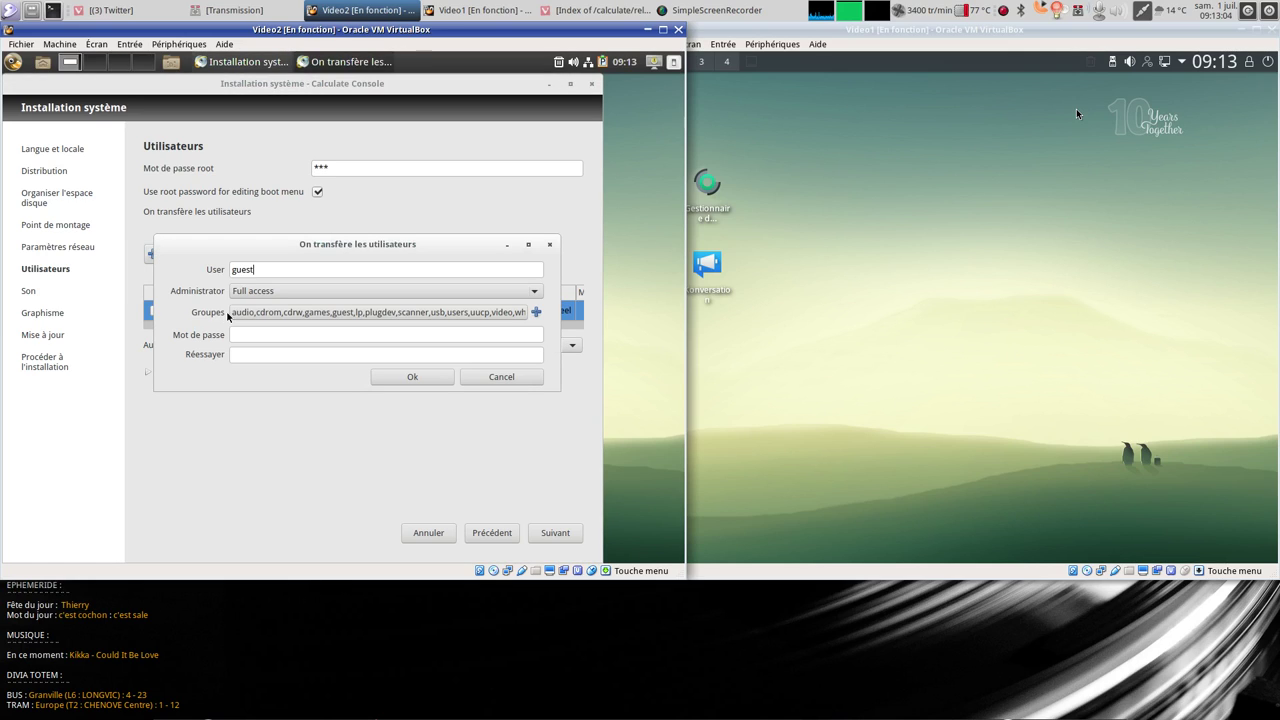
pyautogui.click(262, 292)
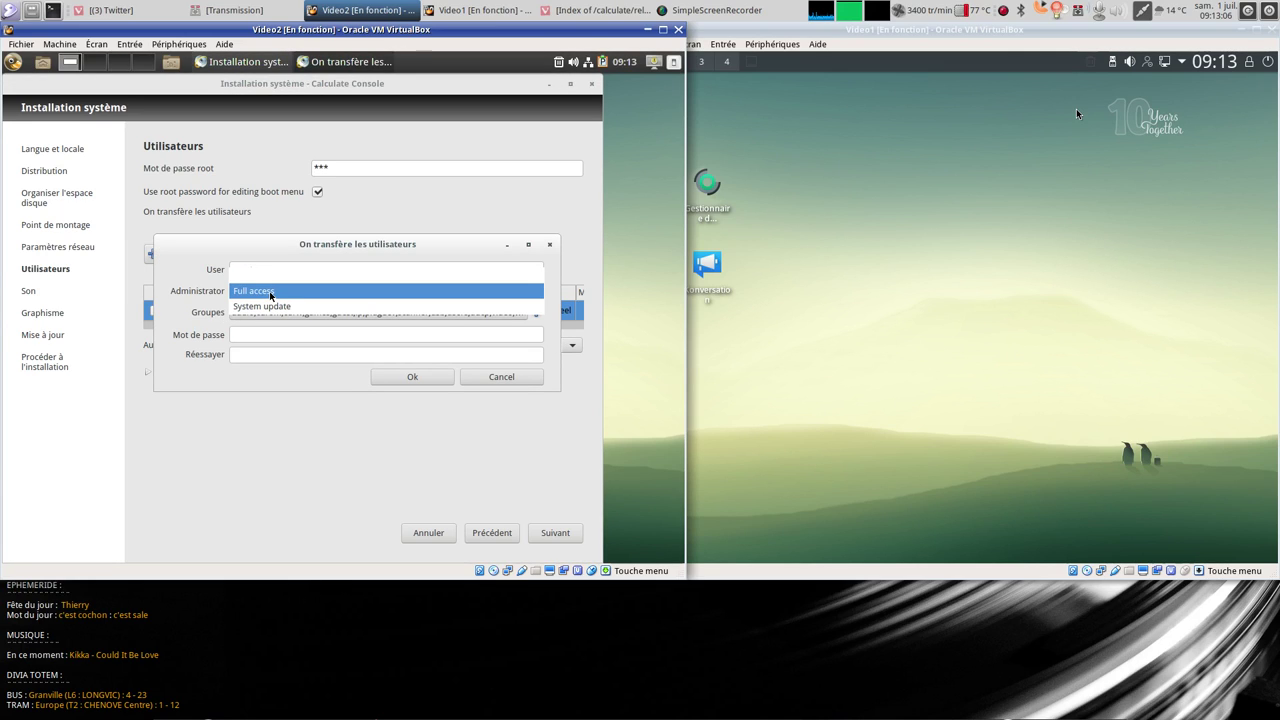
pyautogui.click(269, 291)
pyautogui.click(269, 291)
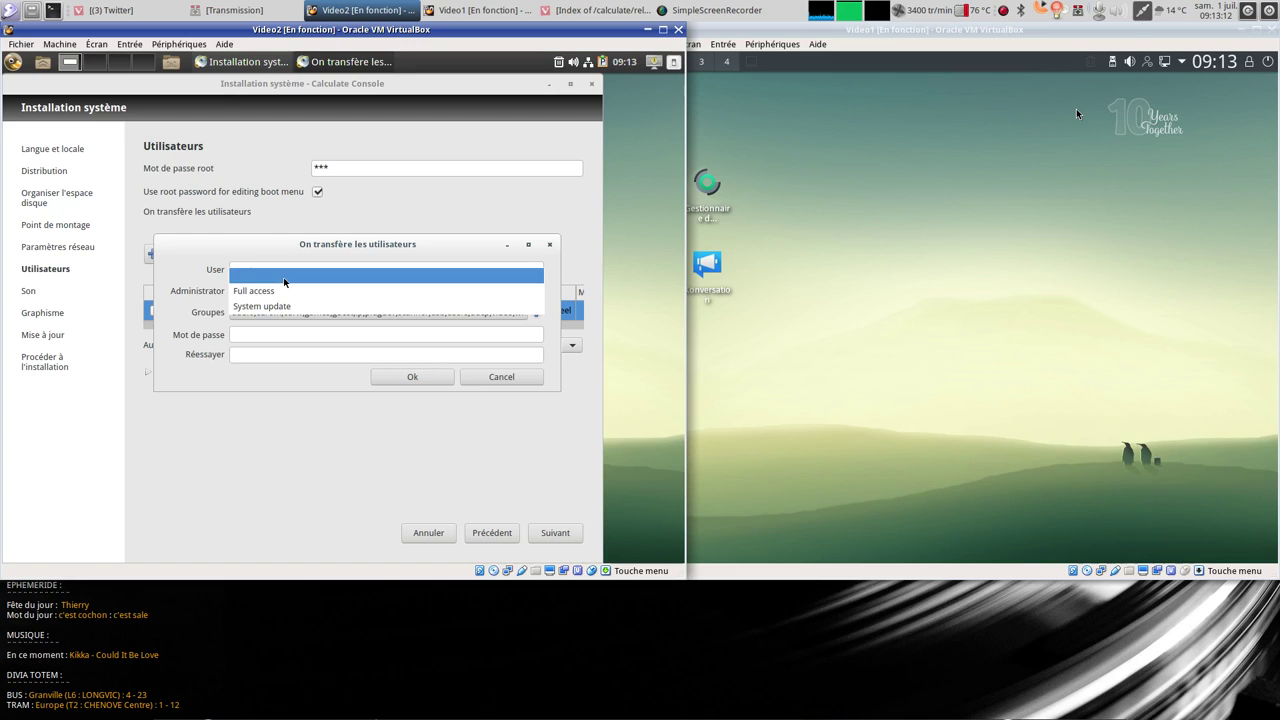
pyautogui.click(281, 292)
pyautogui.click(276, 292)
pyautogui.click(273, 311)
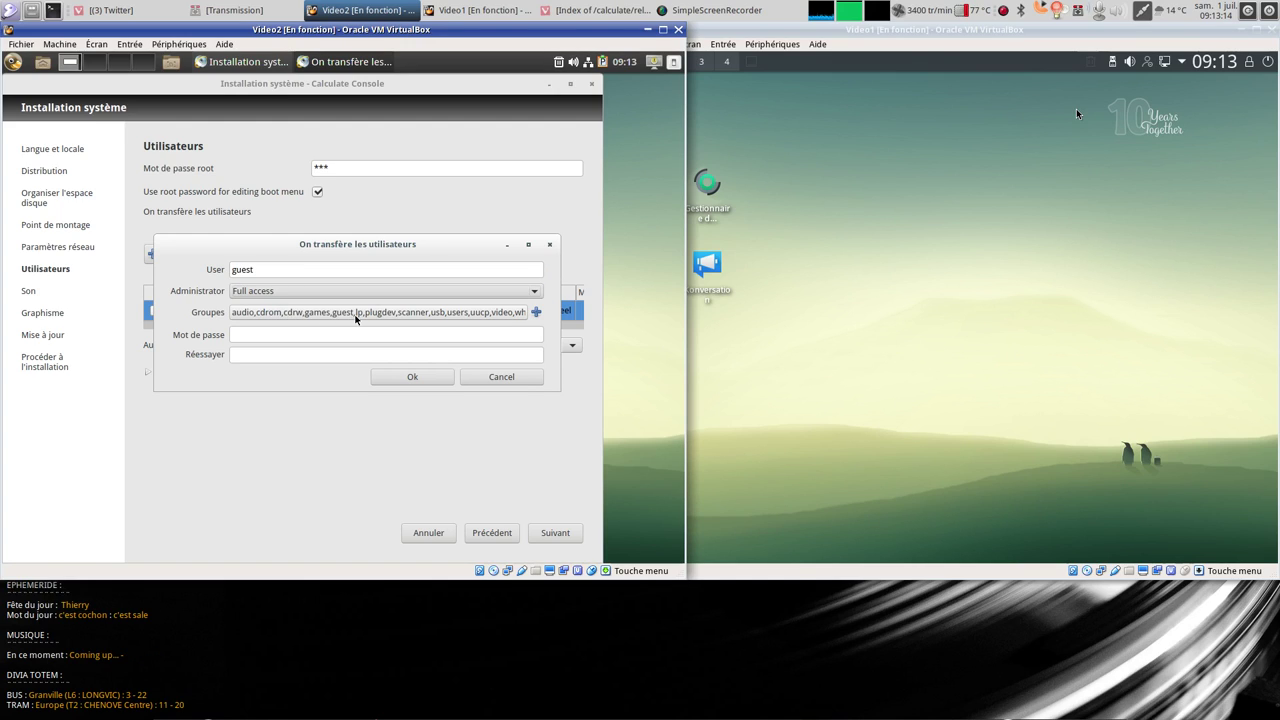
# - Remove the guest group from the guest user's selected groups
pyautogui.click(536, 312)
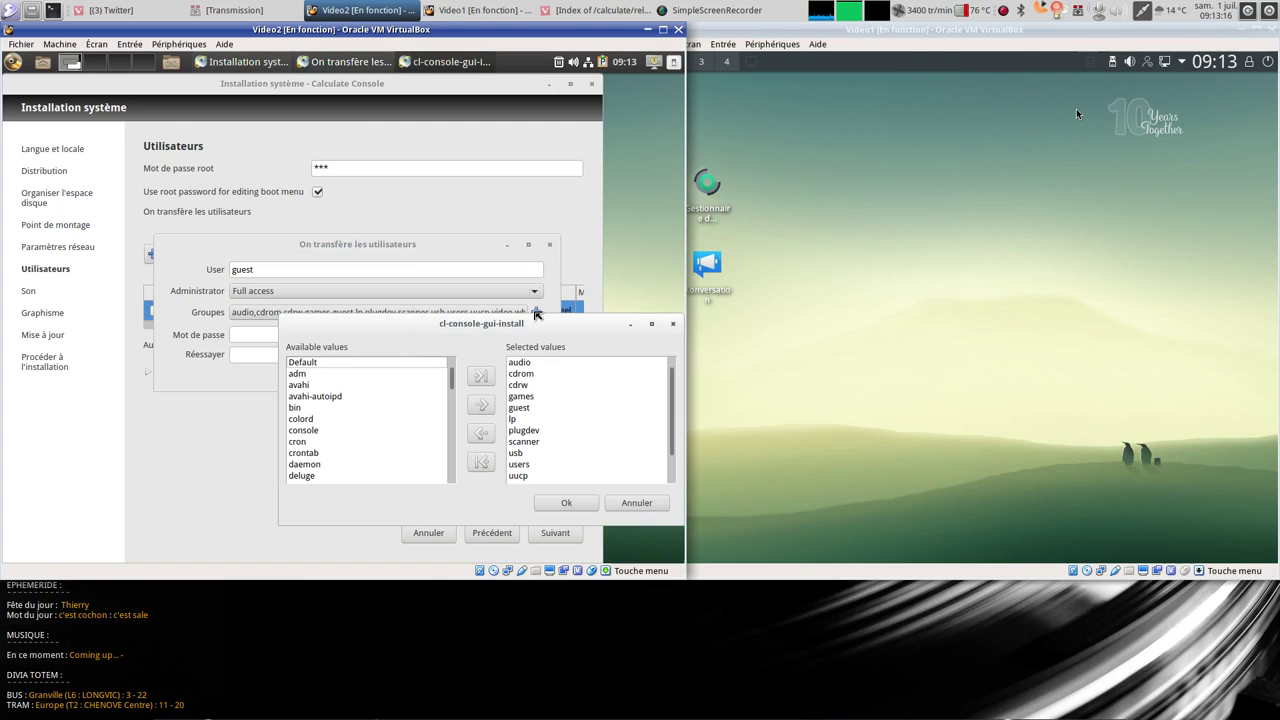
pyautogui.click(520, 407)
pyautogui.click(481, 432)
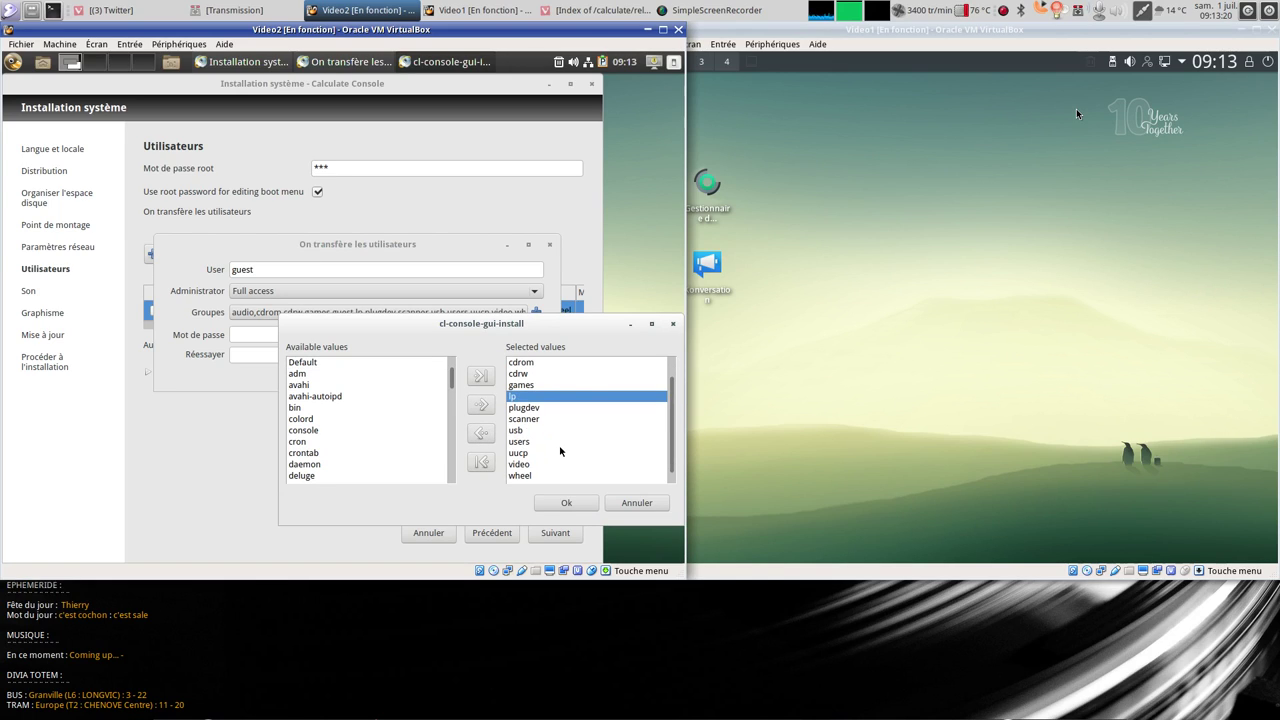
pyautogui.click(566, 502)
# - Enter and repeat the guest user's password, save the account, and continue to the sound settings
pyautogui.click(293, 336)
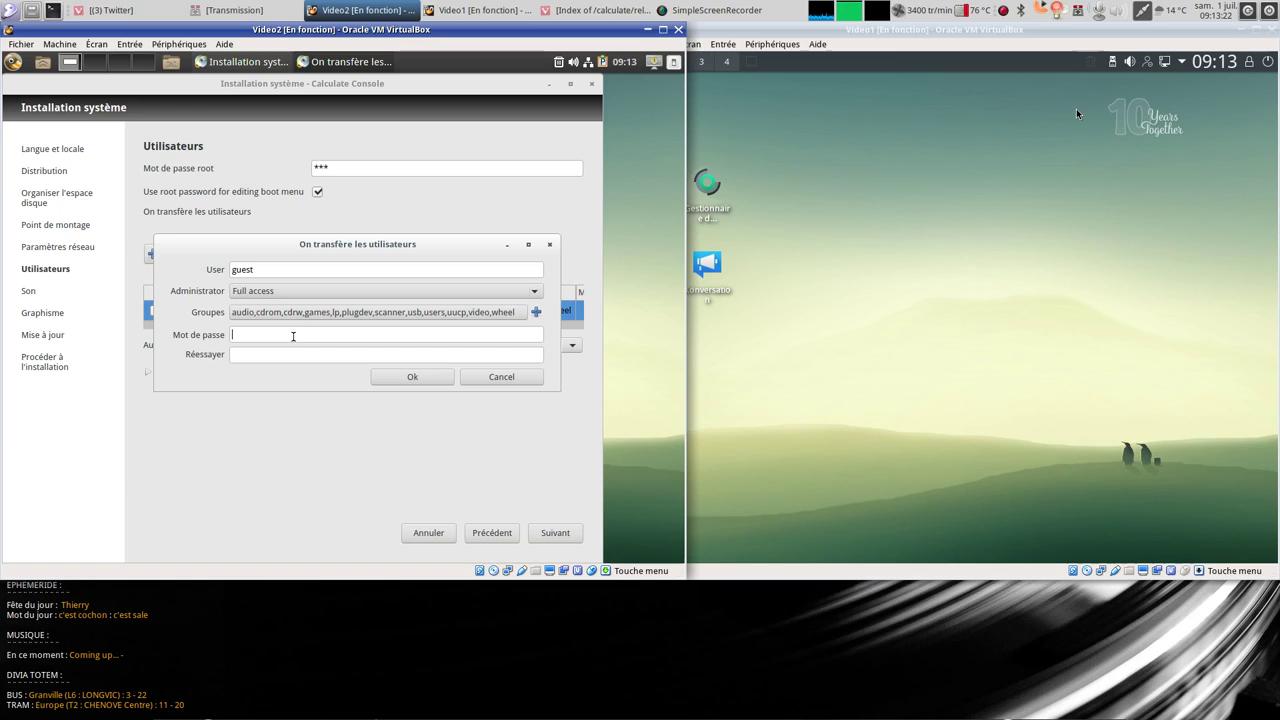
pyautogui.write('****************')
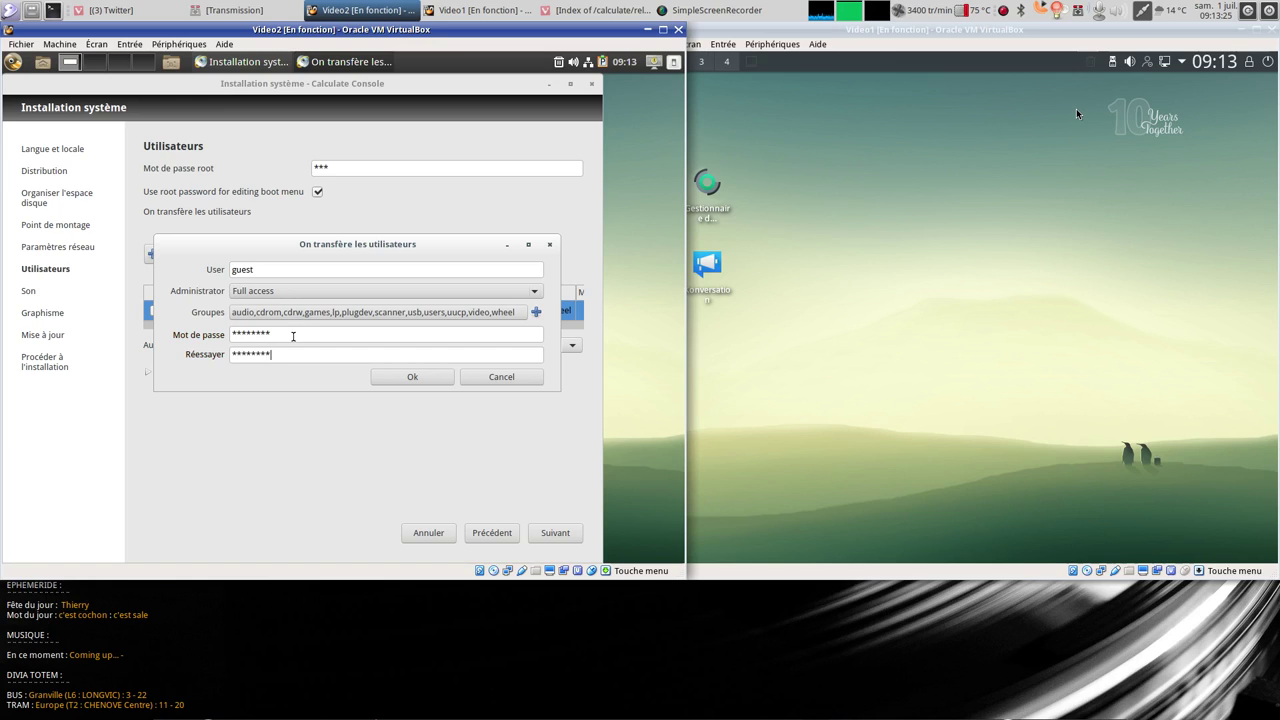
pyautogui.click(447, 376)
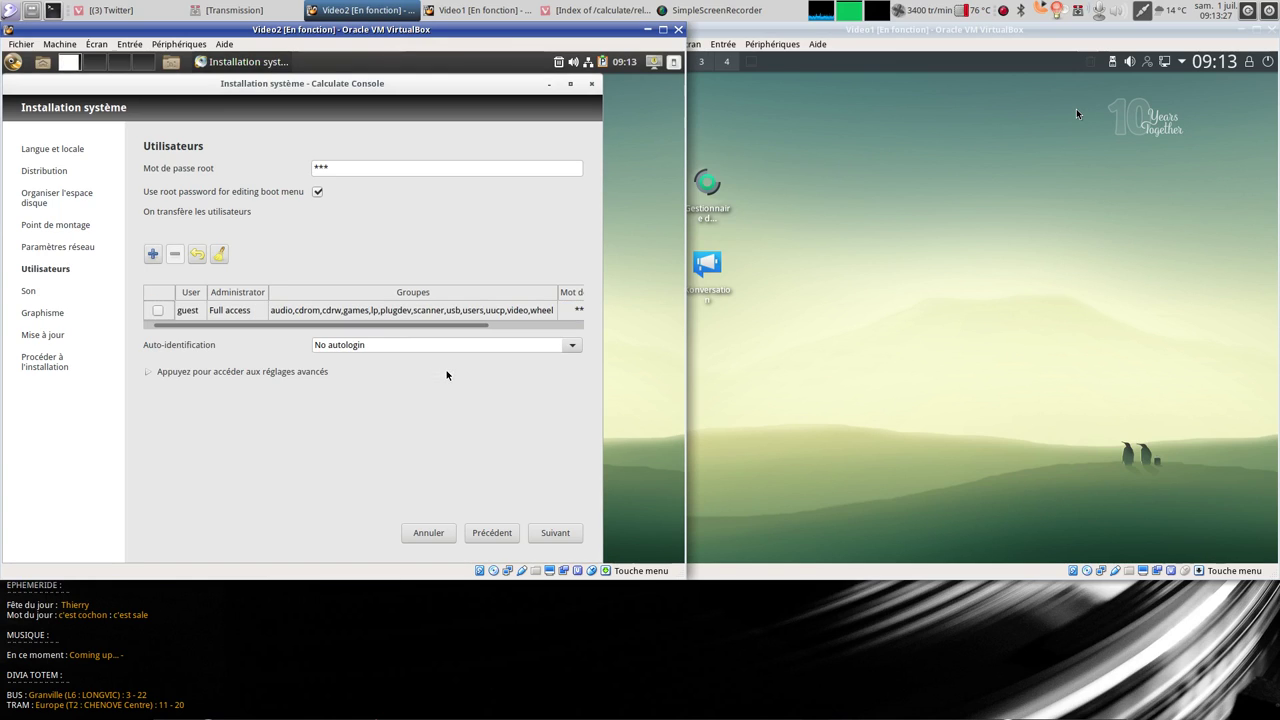
pyautogui.click(559, 532)
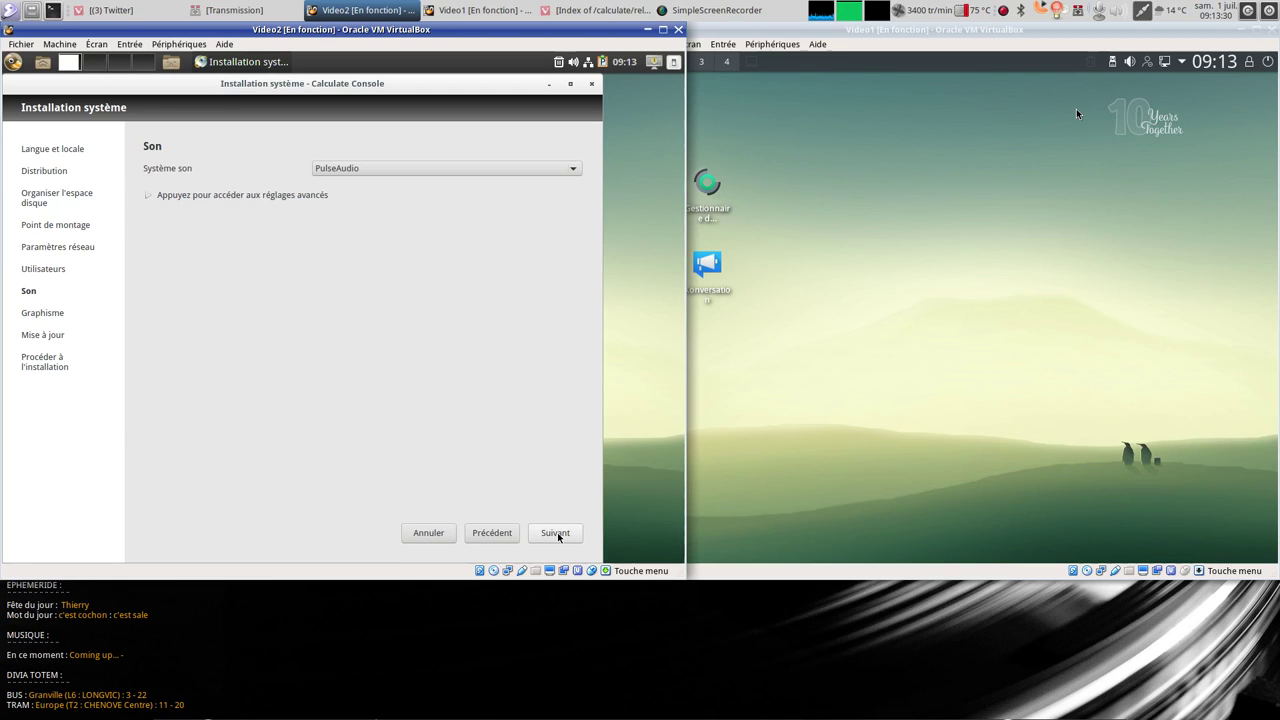
# - Keep PulseAudio as the sound system, shift the installer window sideways, and continue to the graphics settings
pyautogui.click(408, 168)
pyautogui.click(408, 168)
pyautogui.moveTo(575, 557)
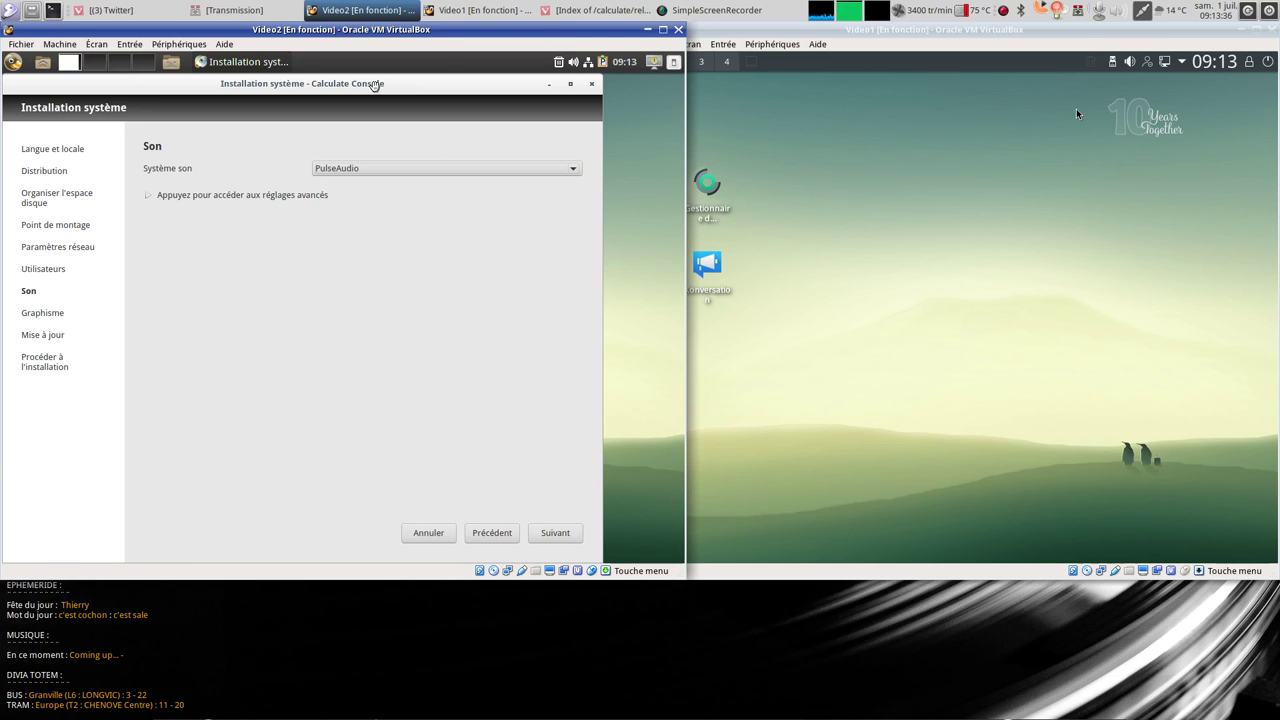
pyautogui.moveTo(372, 85); pyautogui.dragTo(423, 85)
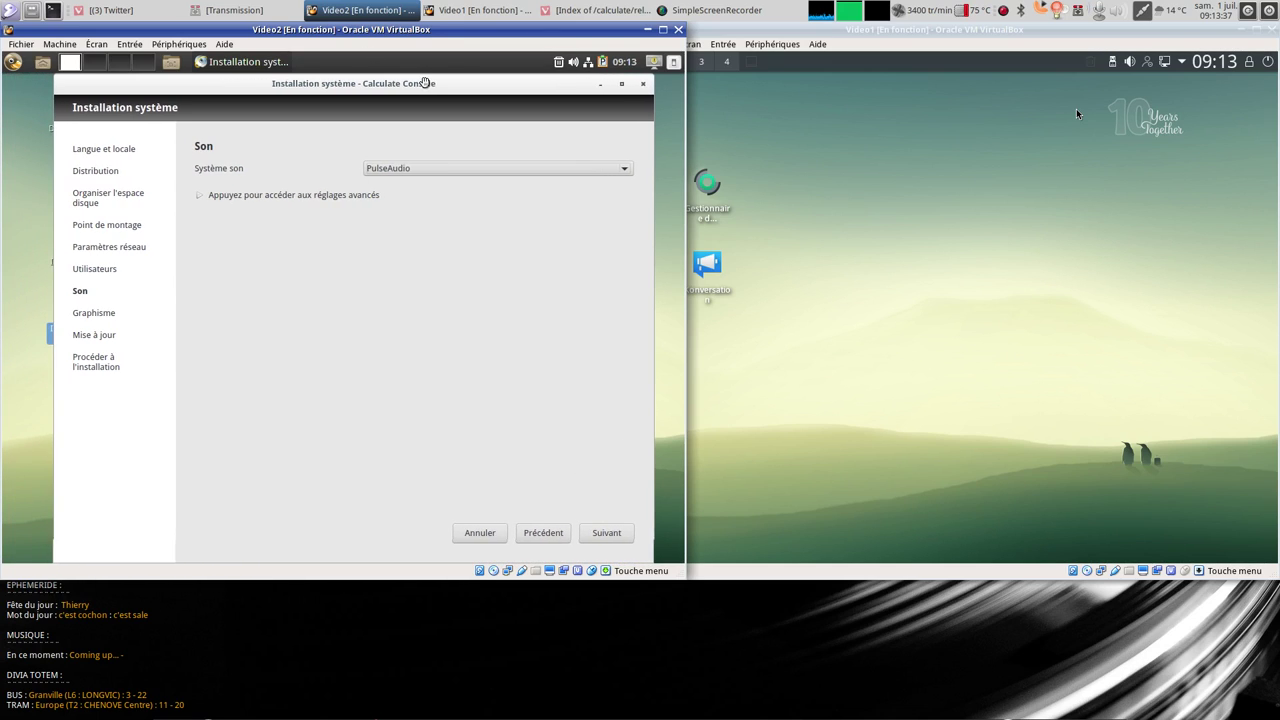
pyautogui.click(614, 535)
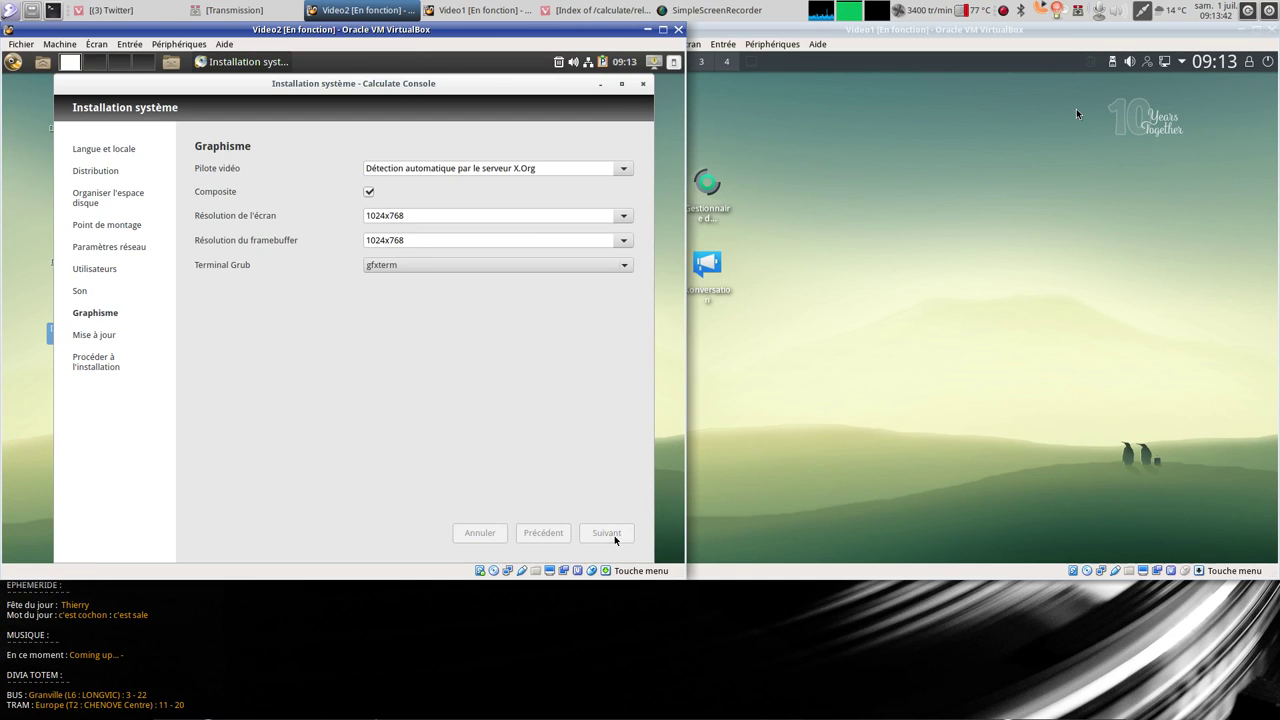
# - Accept the graphics and update settings and expand the options summary on the final installation page
pyautogui.click(607, 533)
pyautogui.click(607, 533)
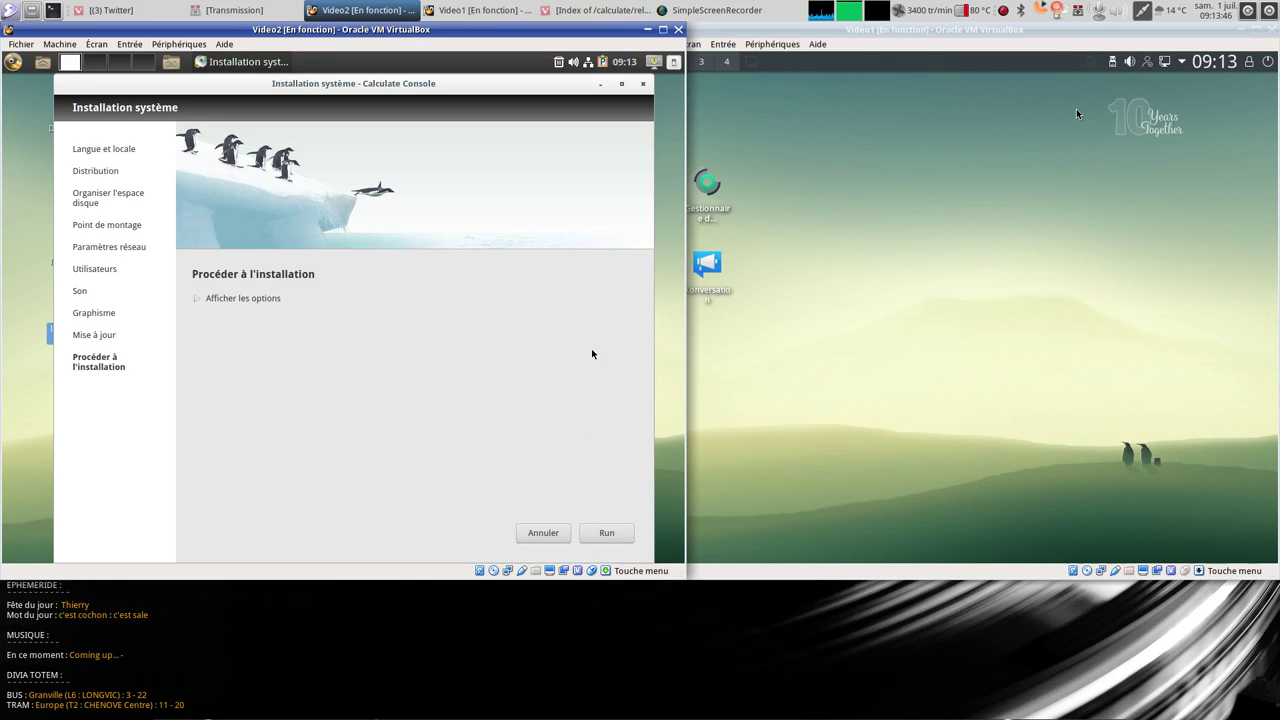
pyautogui.click(250, 298)
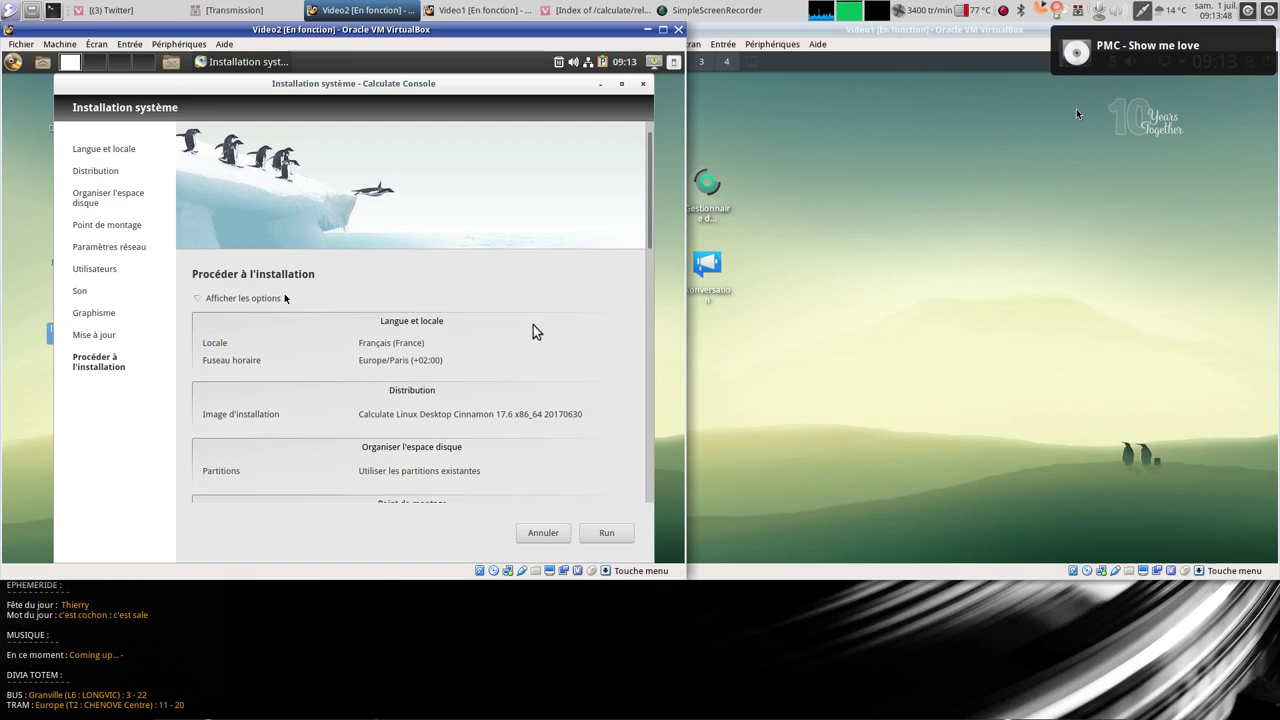
# - Close the Video2 virtual machine by powering it off
pyautogui.click(678, 30)
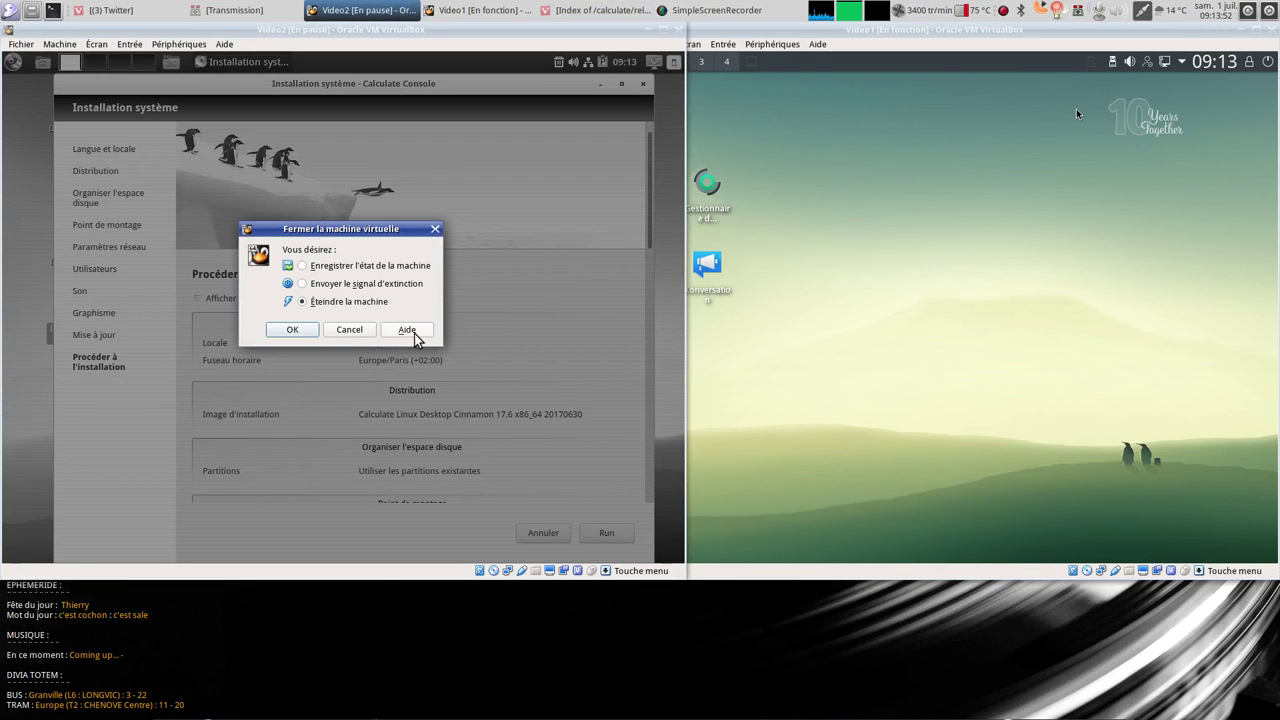
pyautogui.click(303, 335)
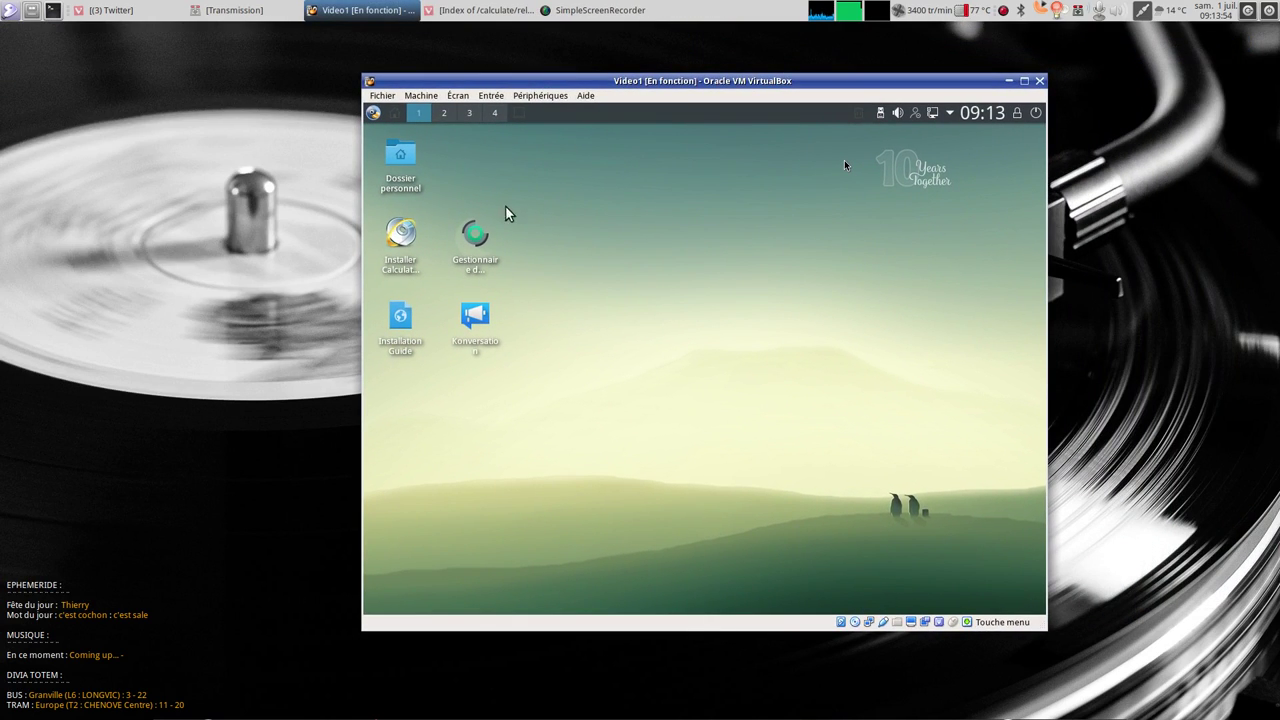
# - Browse the guest's application categories, open the Info Center from the system tools, examine its maximized system information page, and close it
pyautogui.click(373, 113)
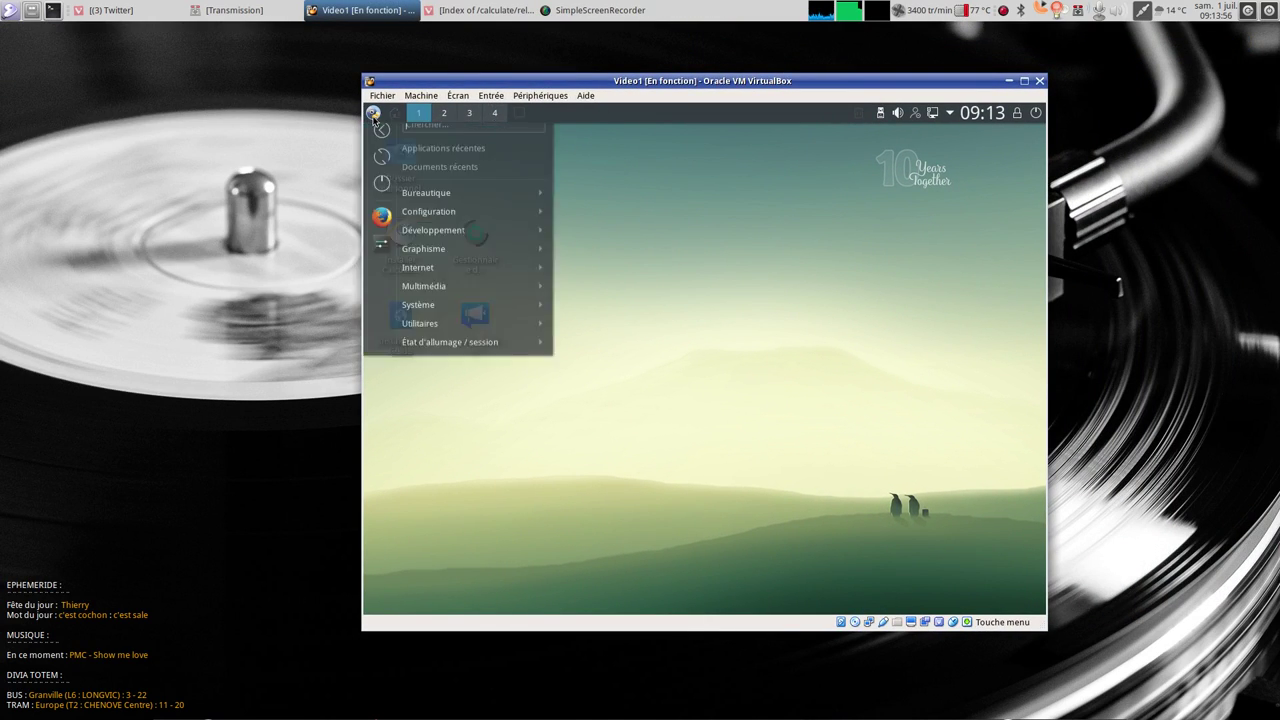
pyautogui.moveTo(427, 209)
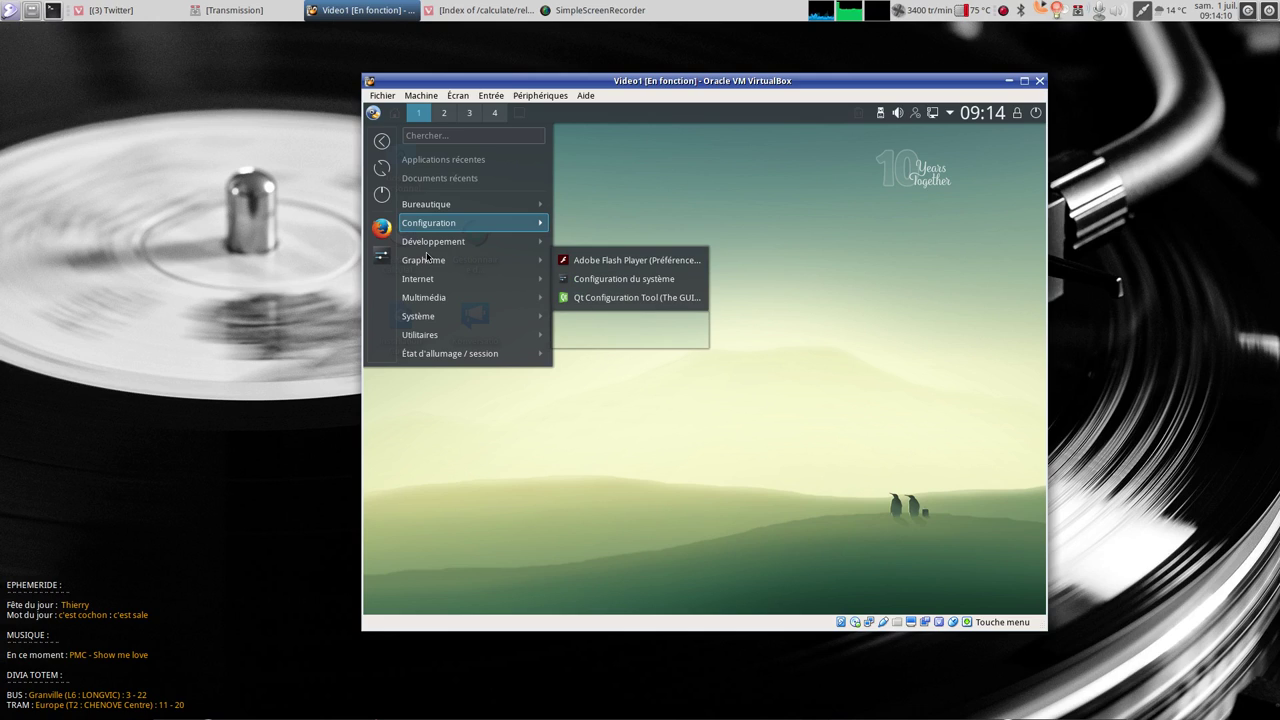
pyautogui.moveTo(467, 246)
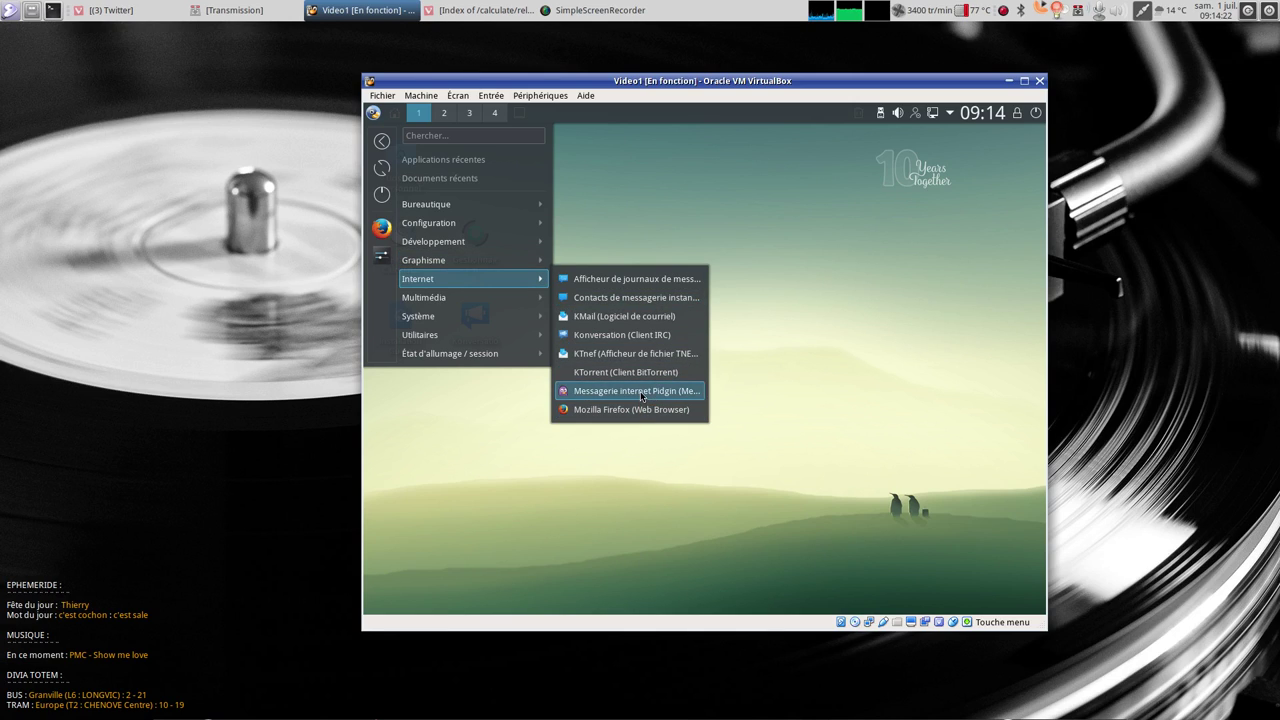
pyautogui.moveTo(490, 305)
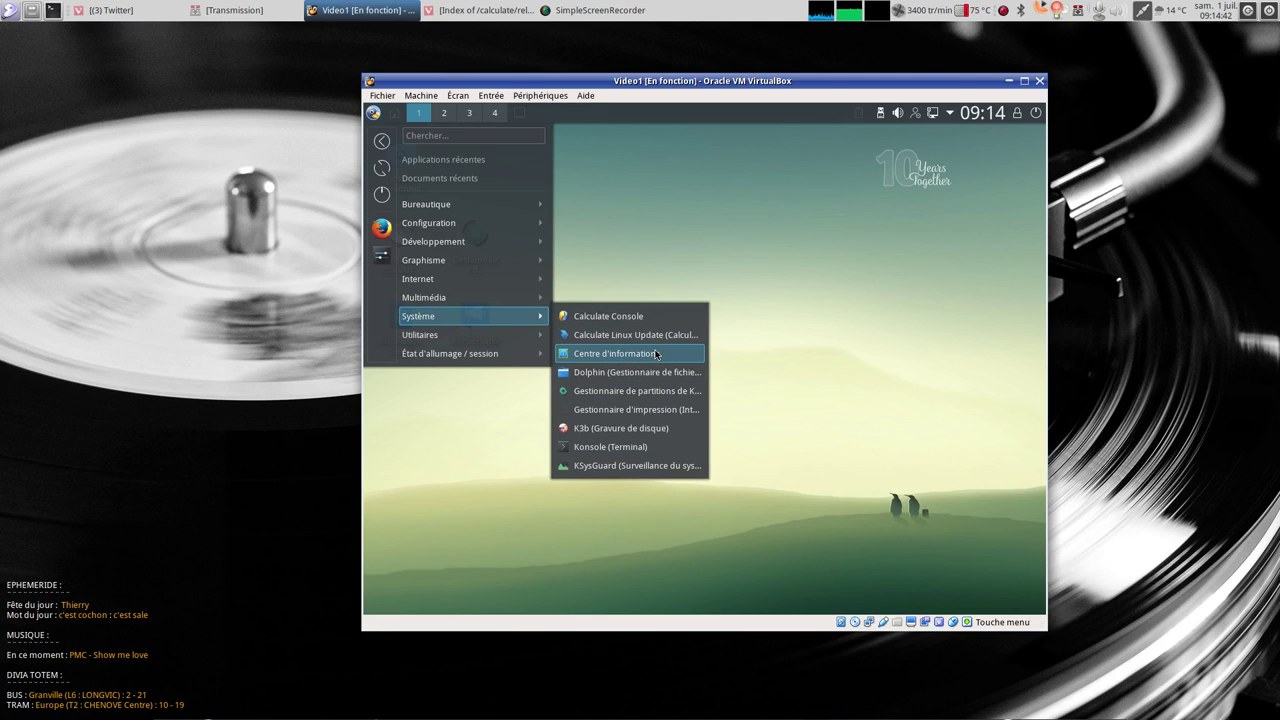
pyautogui.click(656, 355)
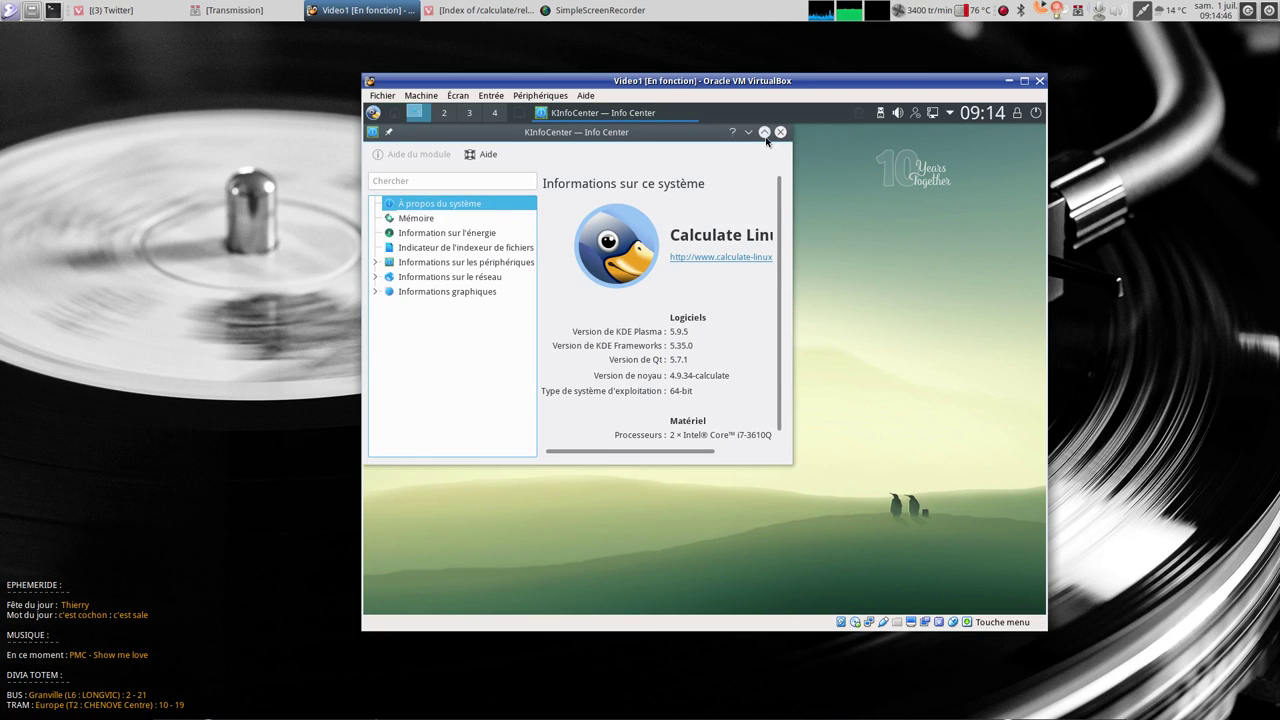
pyautogui.click(765, 133)
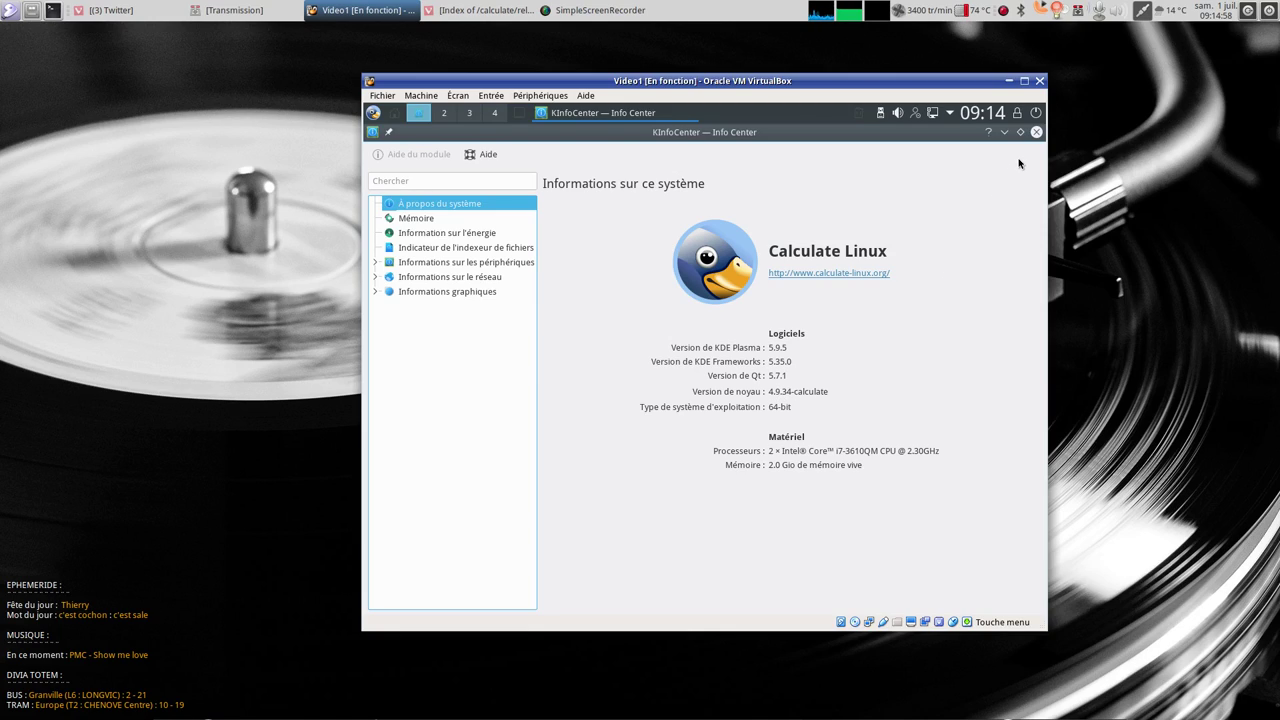
pyautogui.click(1036, 132)
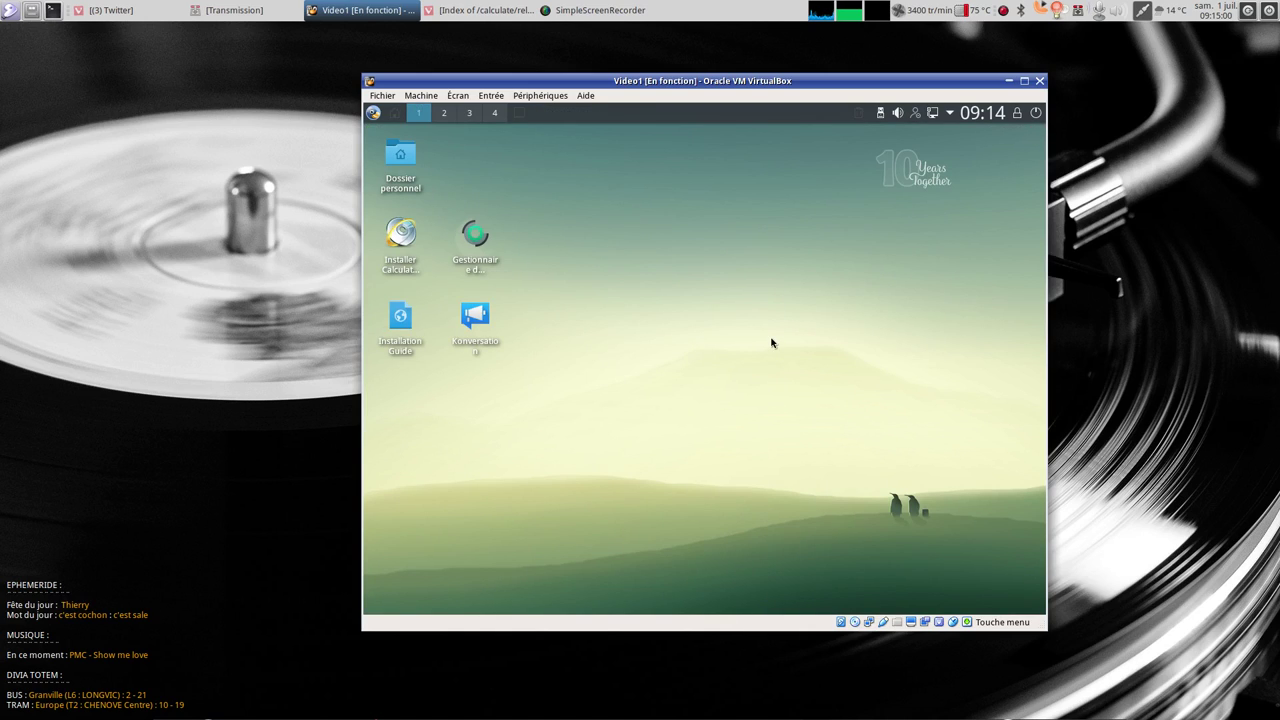
# - Shut down the Calculate Linux guest in the Video1 virtual machine and shift its window sideways on the host desktop
pyautogui.press('Control_R+h')
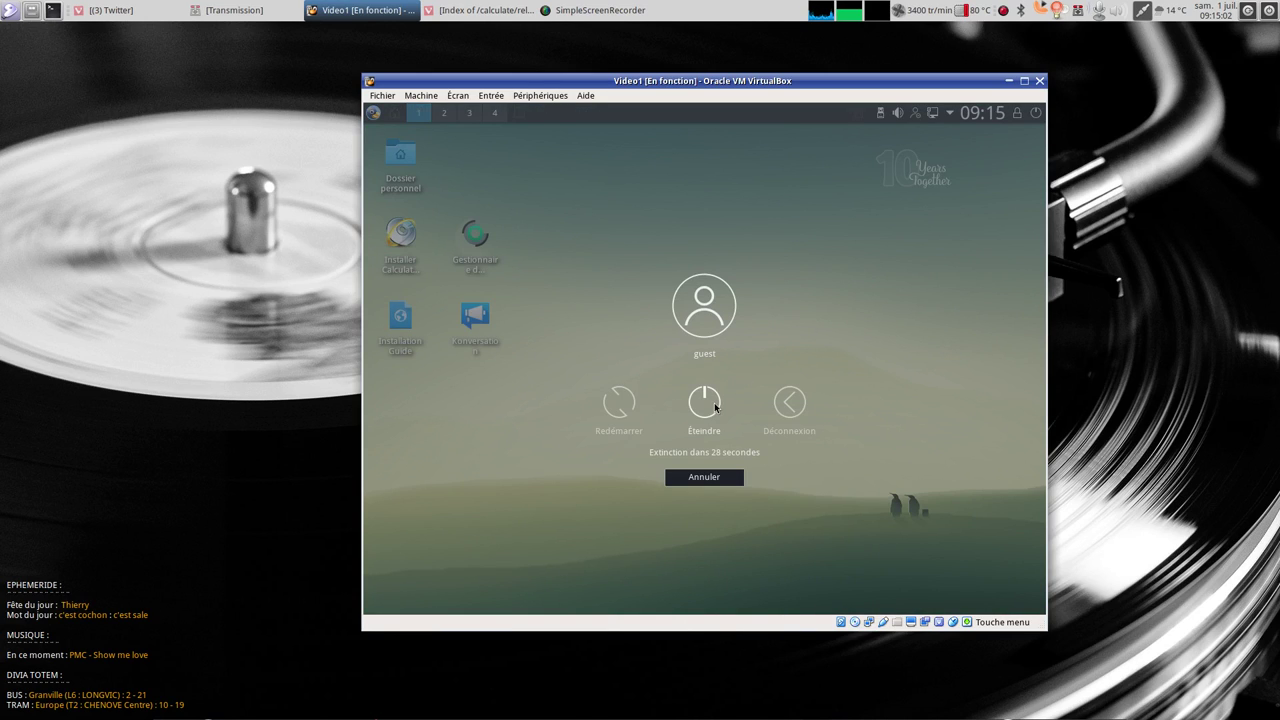
pyautogui.click(704, 402)
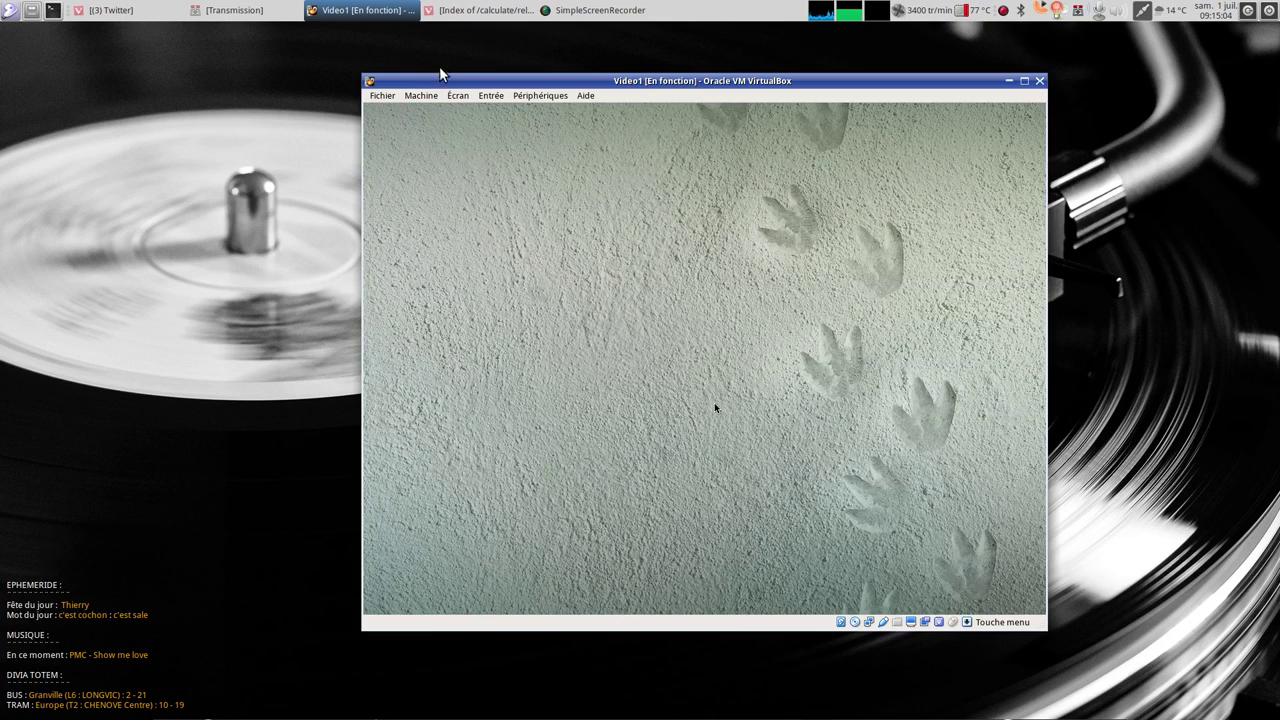
pyautogui.moveTo(440, 72); pyautogui.dragTo(360, 70)
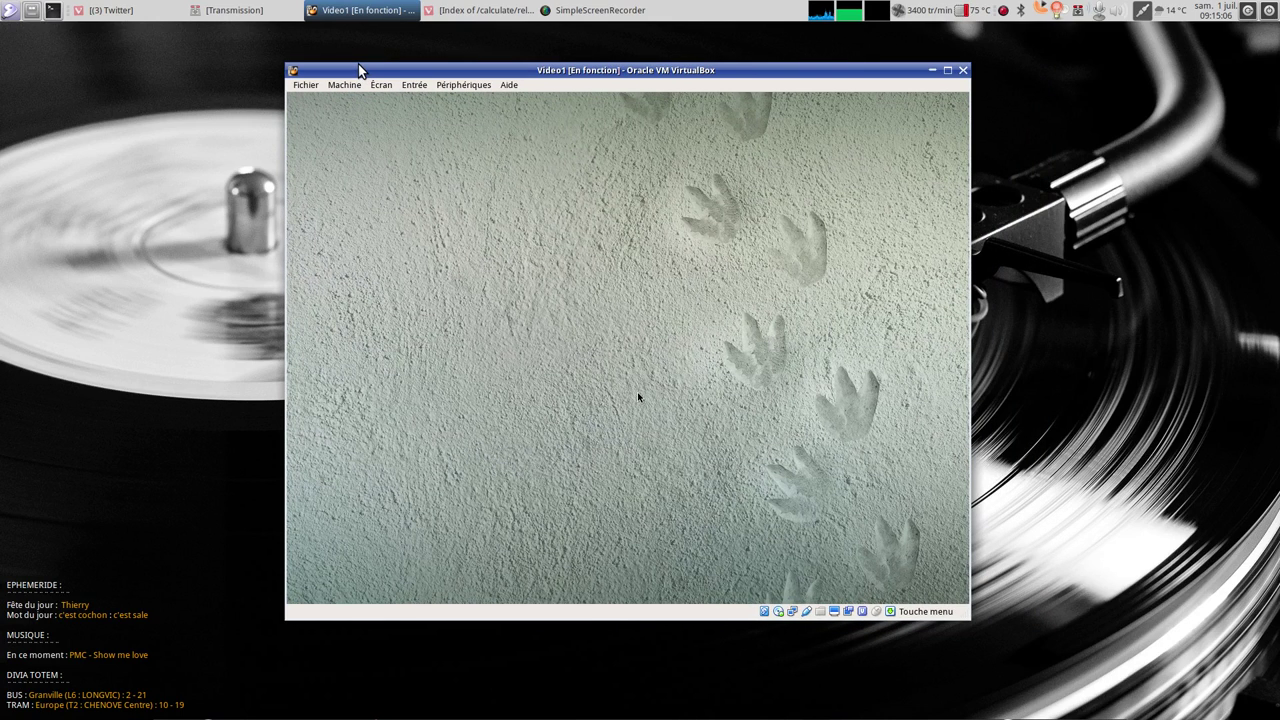